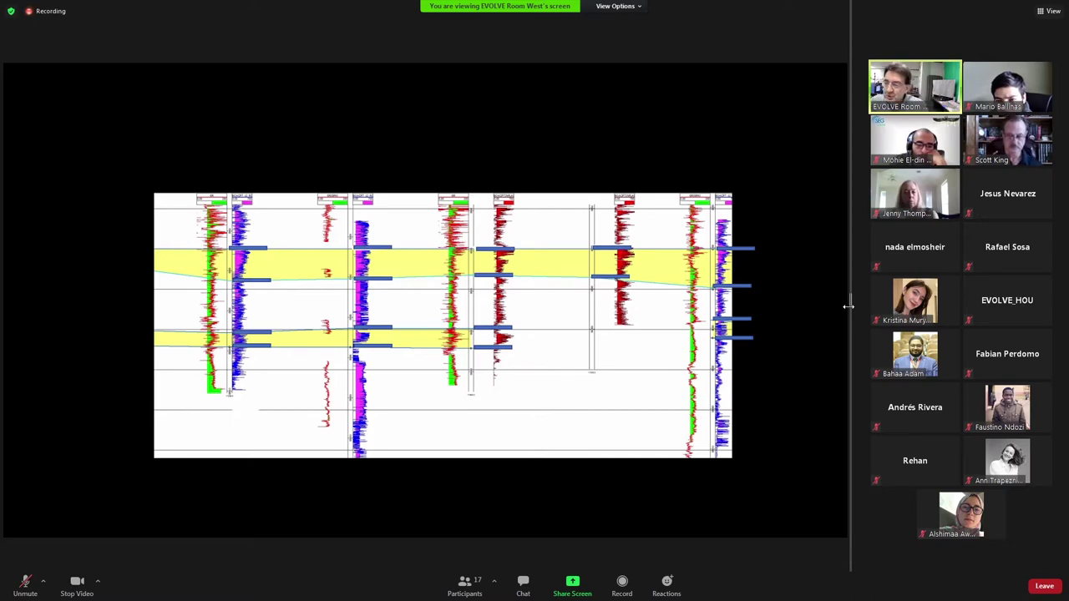
Step: Drag the splitter right to enlarge the well-log cross-section and shrink the gallery to one column
drag(847, 307, 967, 305)
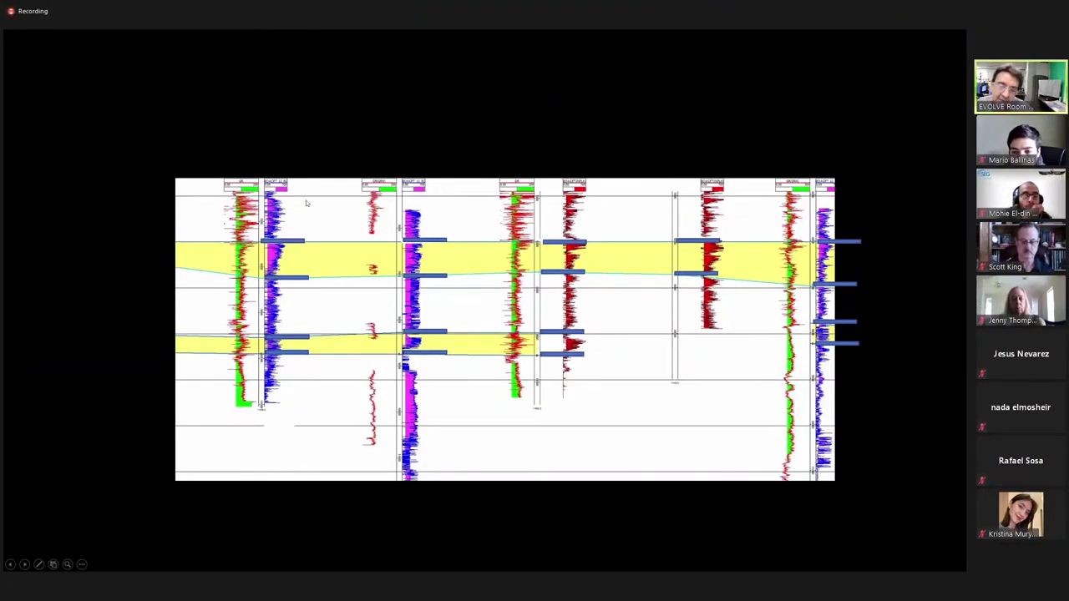
Step: Switch the meeting view to the Standard layout so the shared slide fills the screen
click(1051, 11)
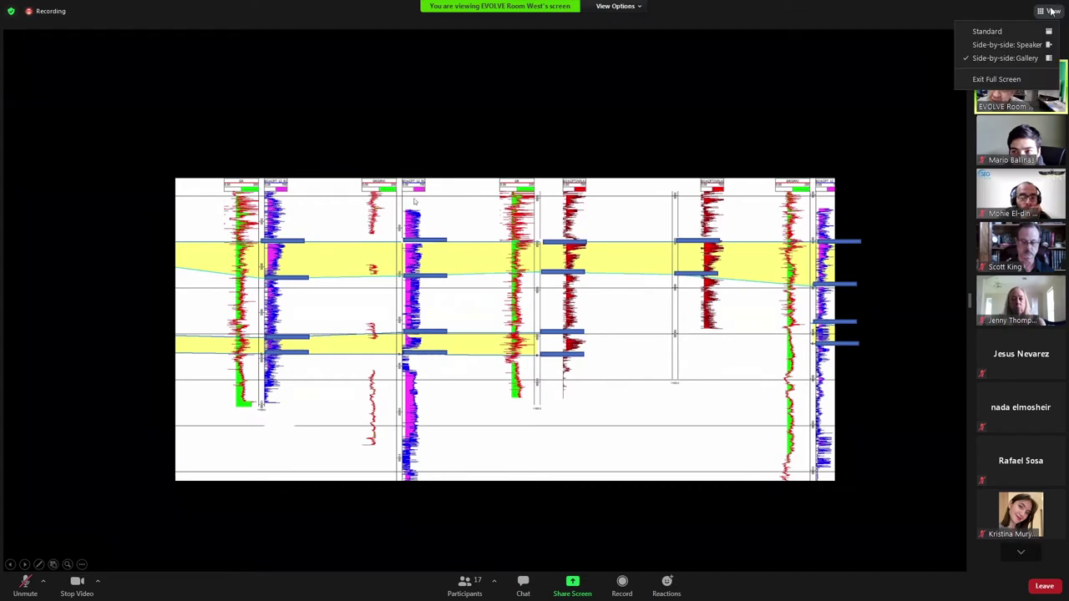
click(988, 31)
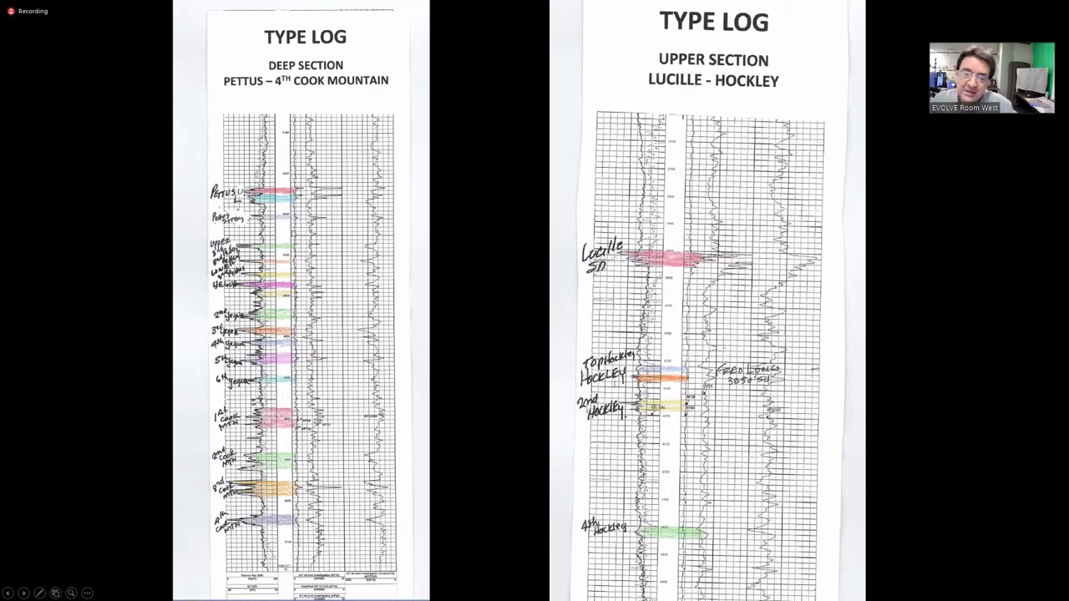
Step: Advance the shared slides past the seismic section to the West Texas county well bubble map
key(Right)
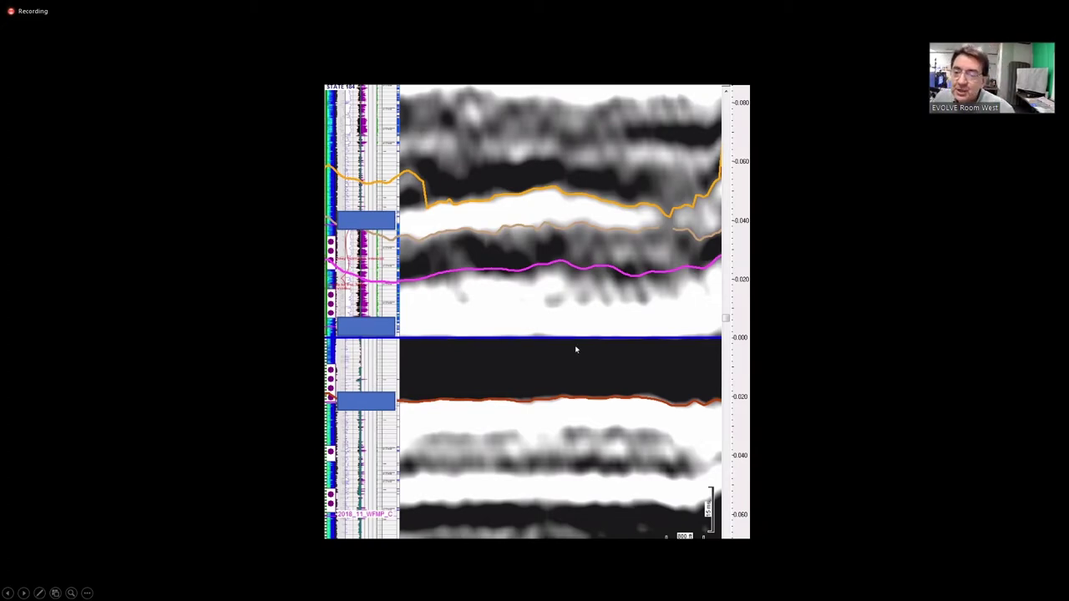
click(576, 349)
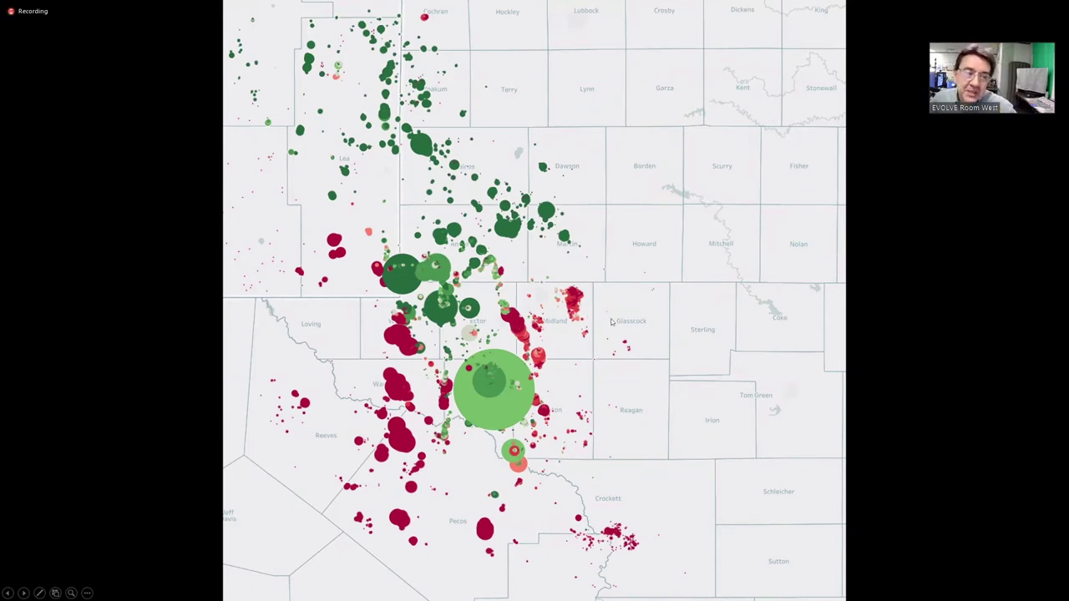
Step: Show the next well bubble map, then move through the revenue sheet to the DrillingInfo map window
key(Right)
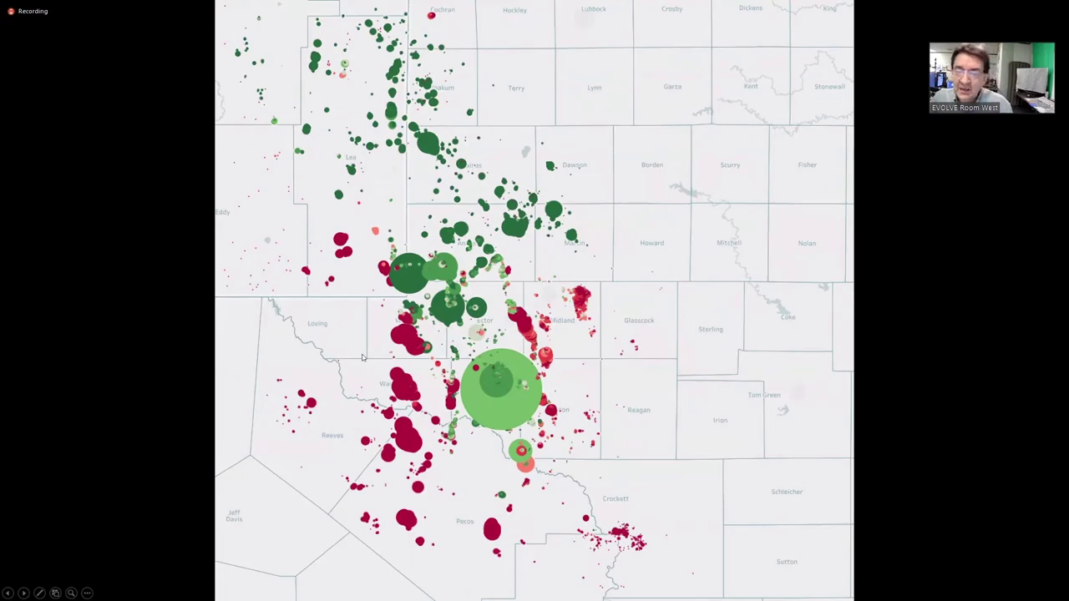
key(alt+Tab)
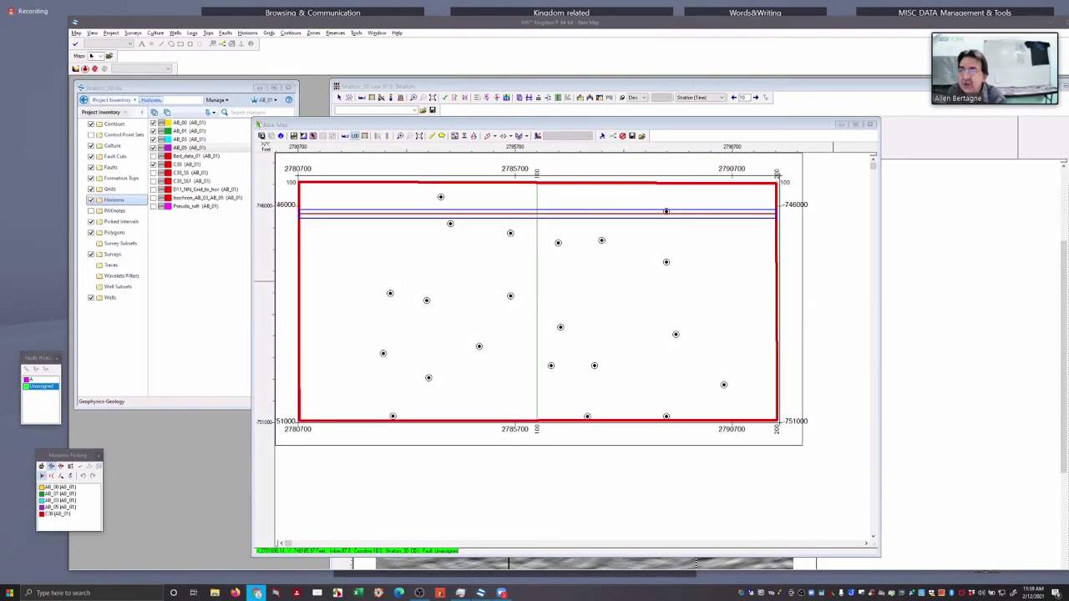
key(alt+Tab)
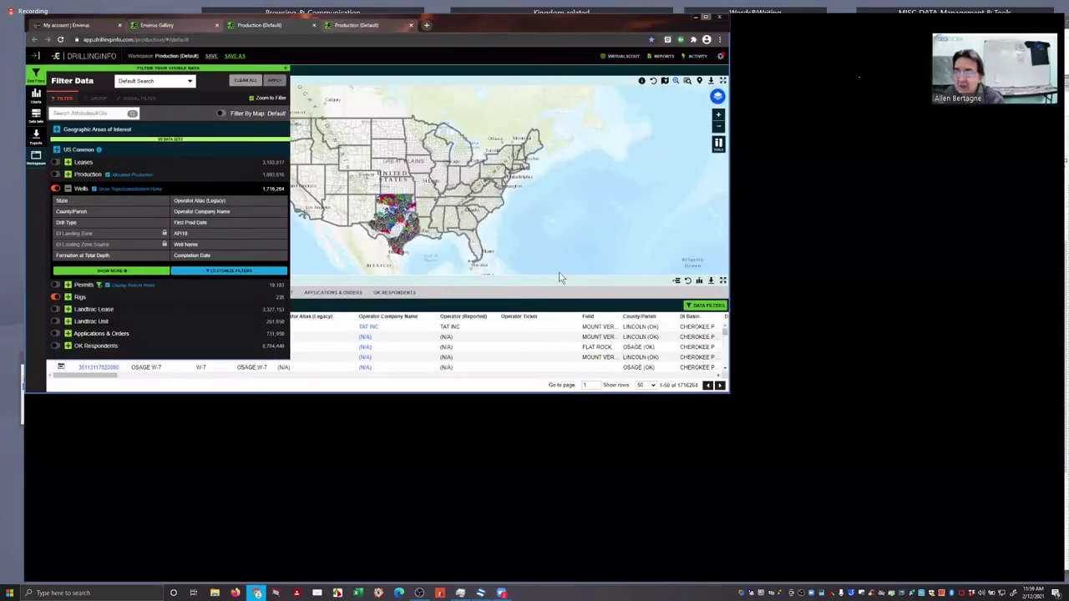
Step: Maximize the browser, turn off the Wells layer, and zoom and pan onto the Texas Gulf coast
key(super+Up)
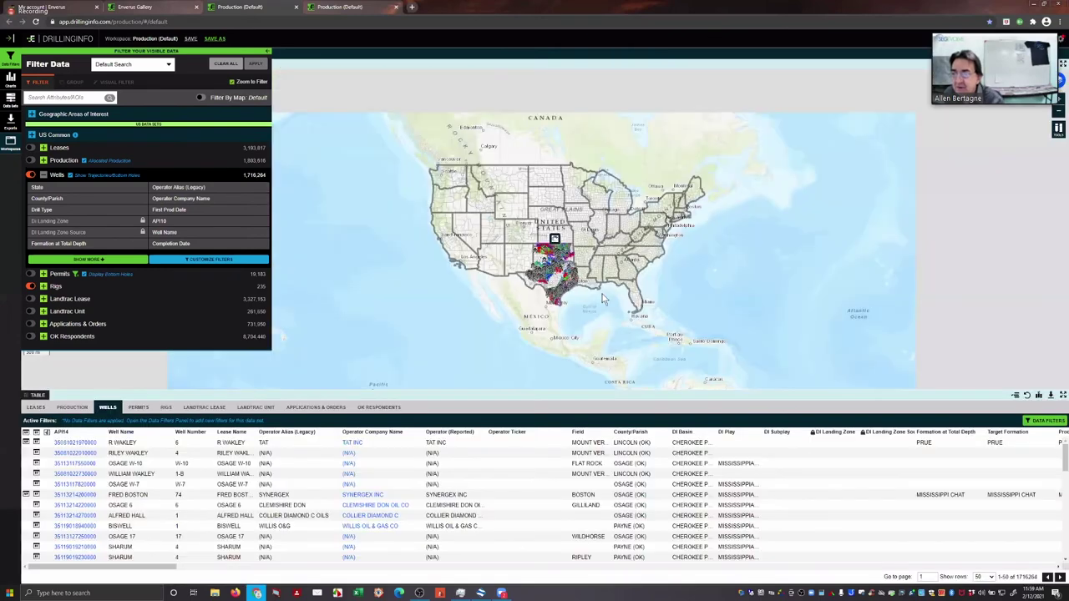
scroll(610, 267, up, 3)
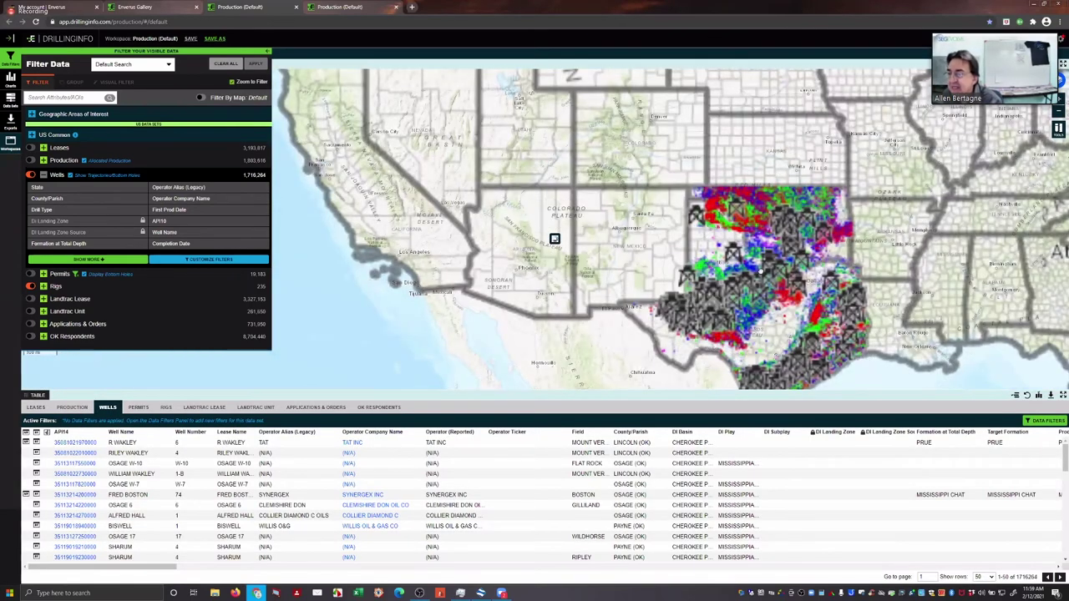
scroll(341, 365, down, 3)
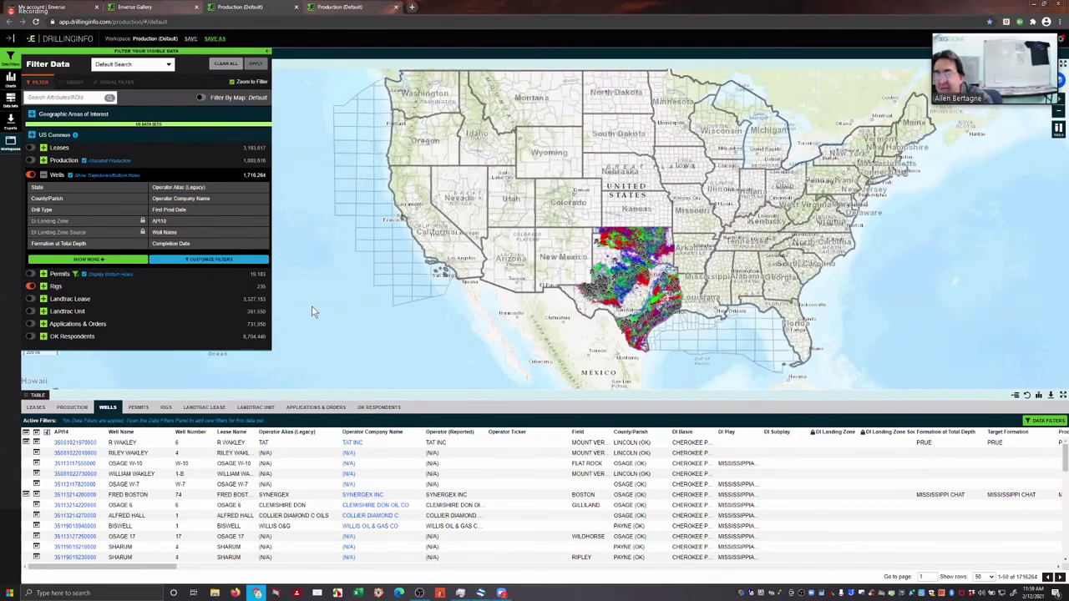
click(30, 176)
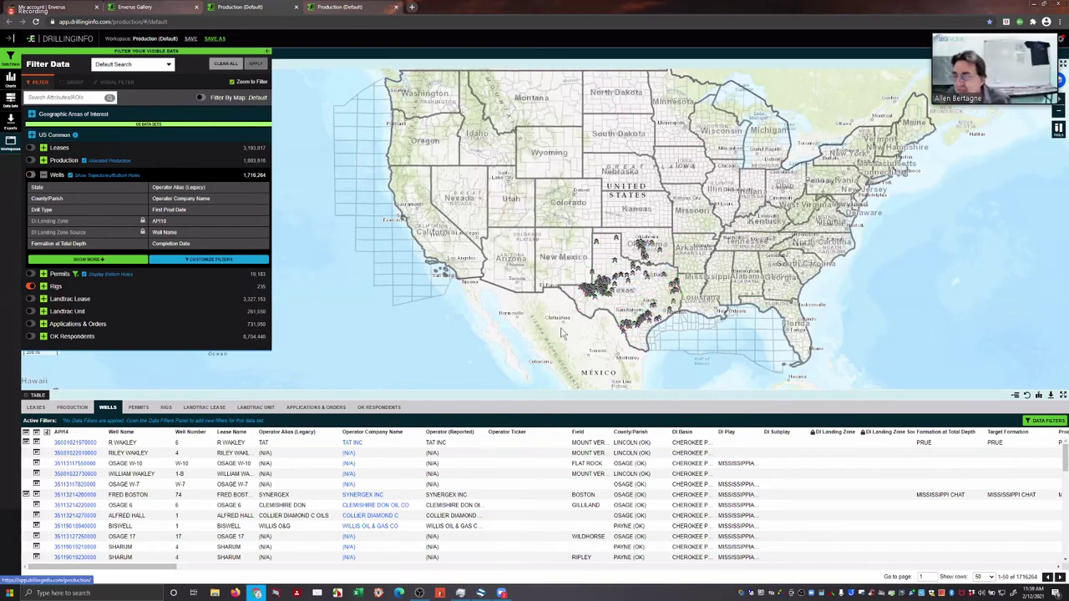
scroll(558, 327, up, 2)
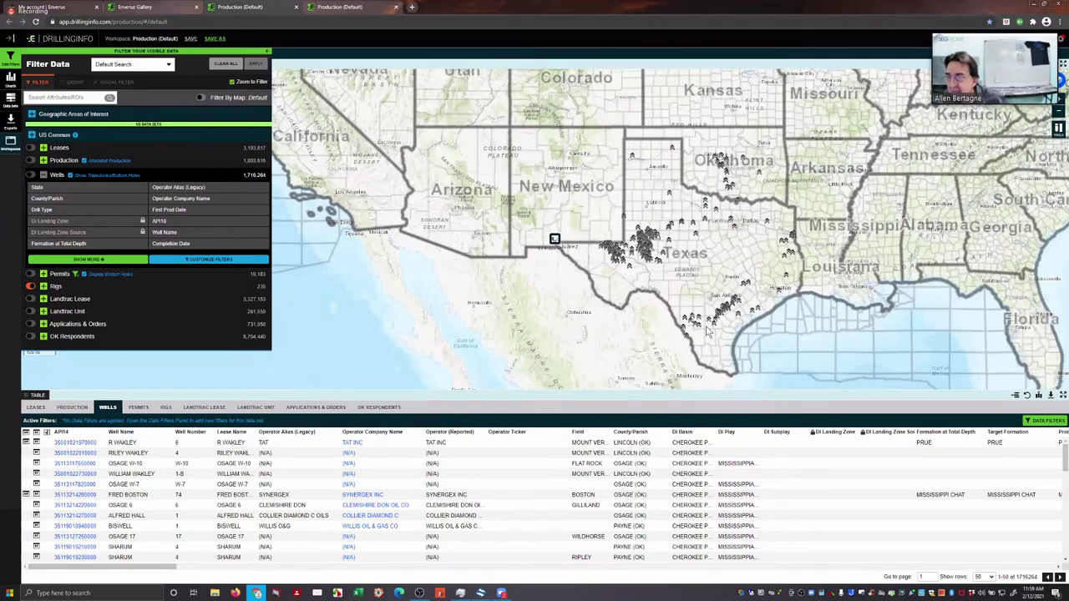
scroll(727, 264, up, 2)
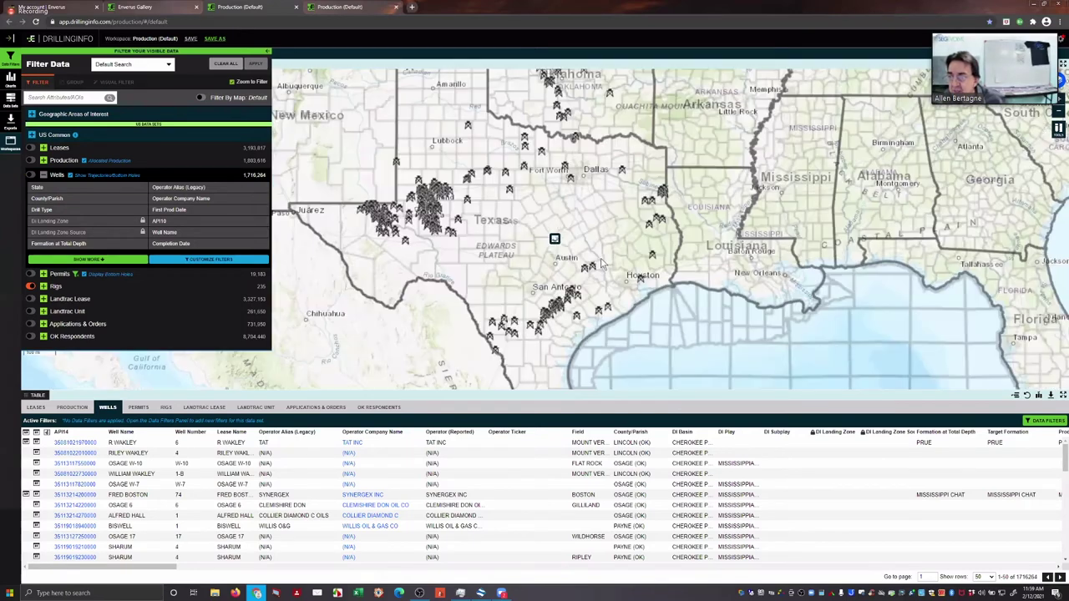
scroll(601, 238, up, 1)
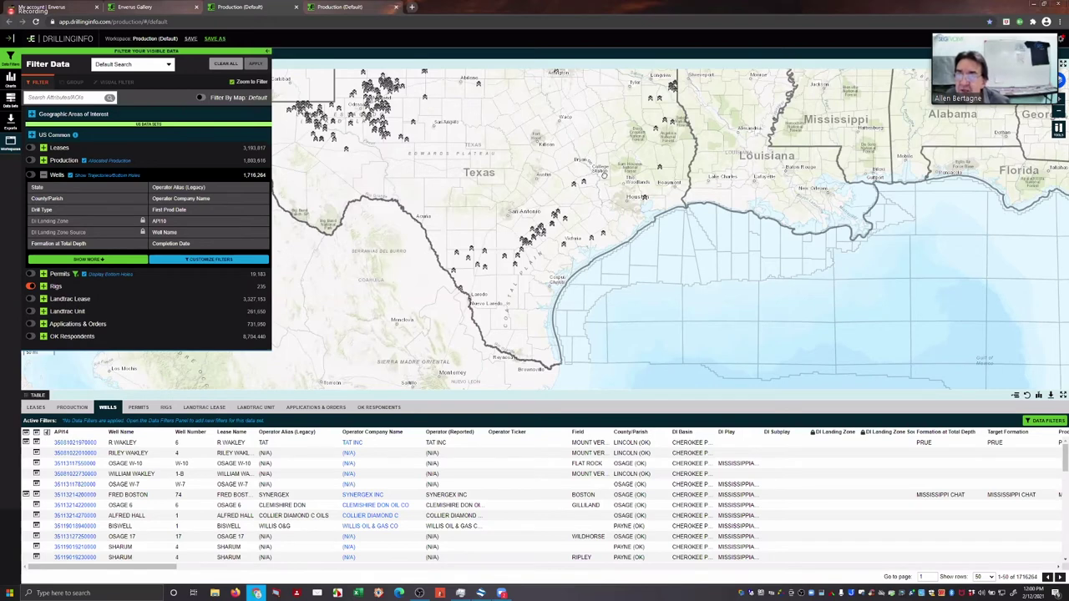
drag(604, 175, 651, 215)
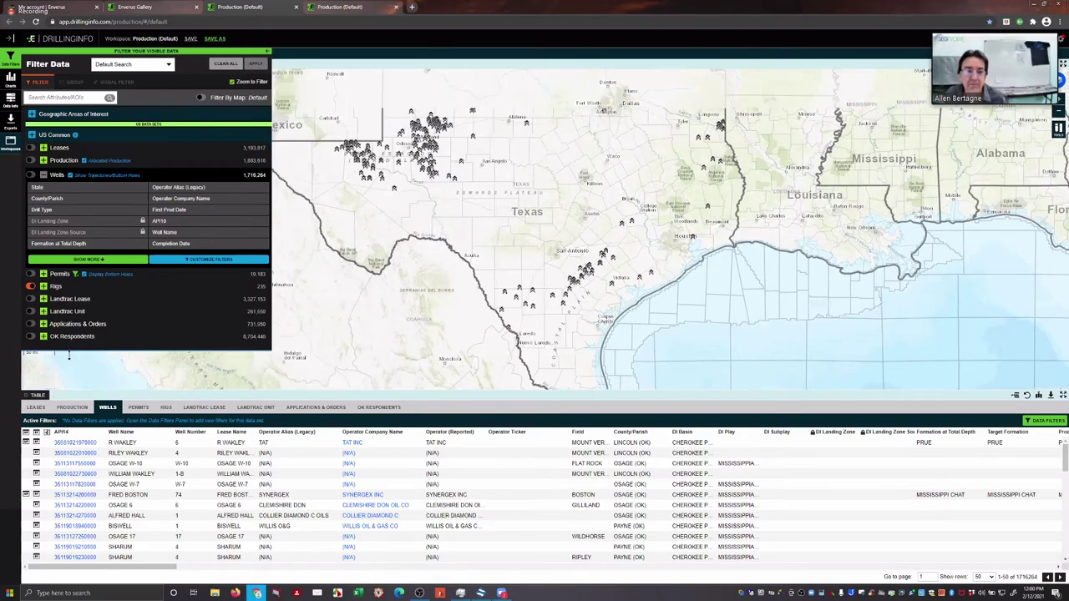
Step: Hide the Rigs layer and filter the Production data's State attribute to TX only
click(31, 287)
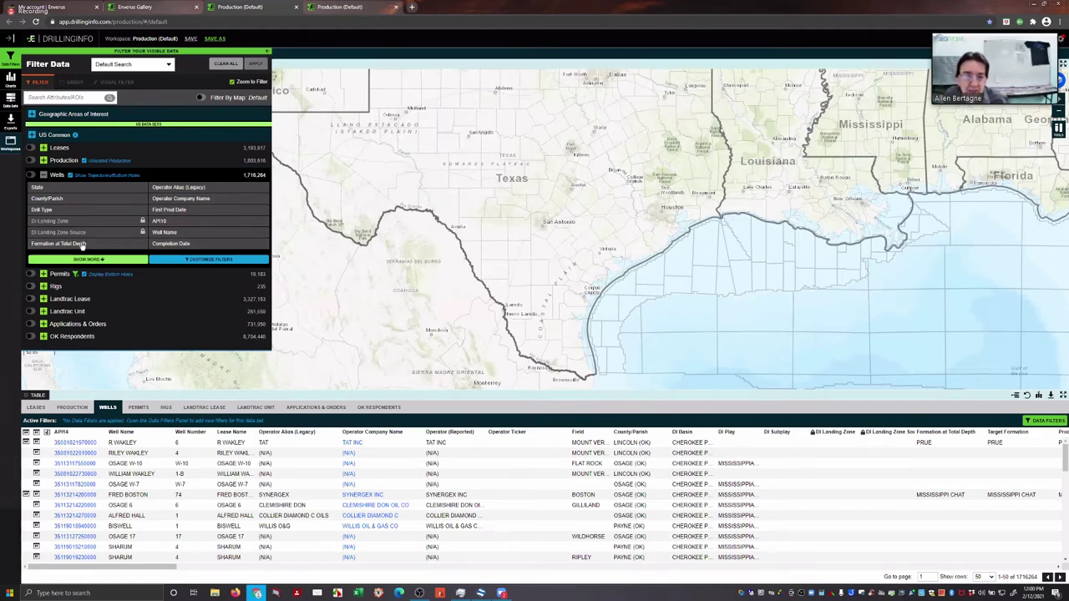
click(43, 160)
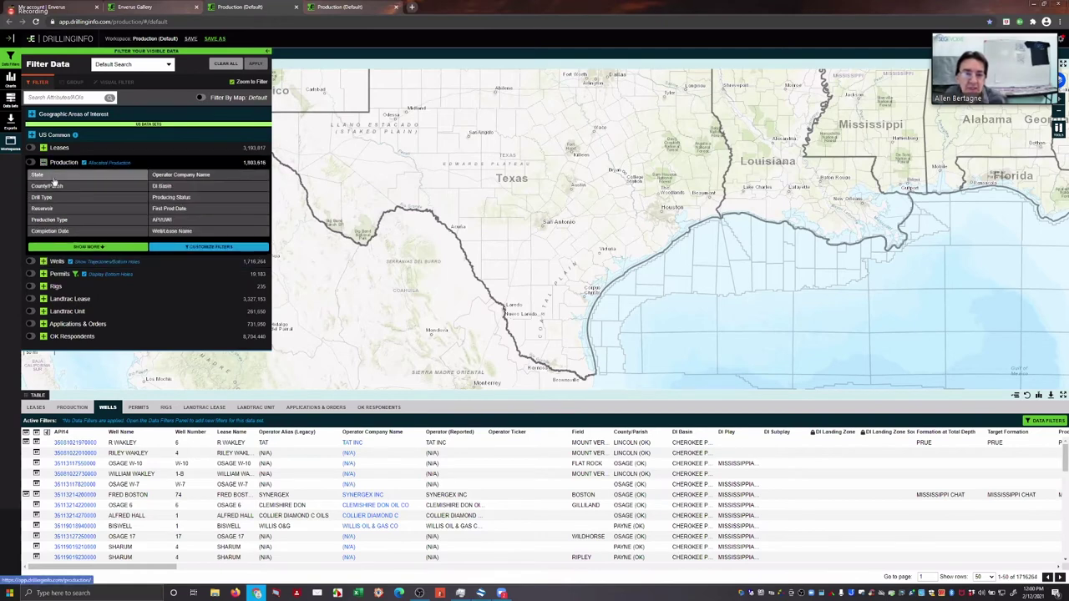
click(53, 175)
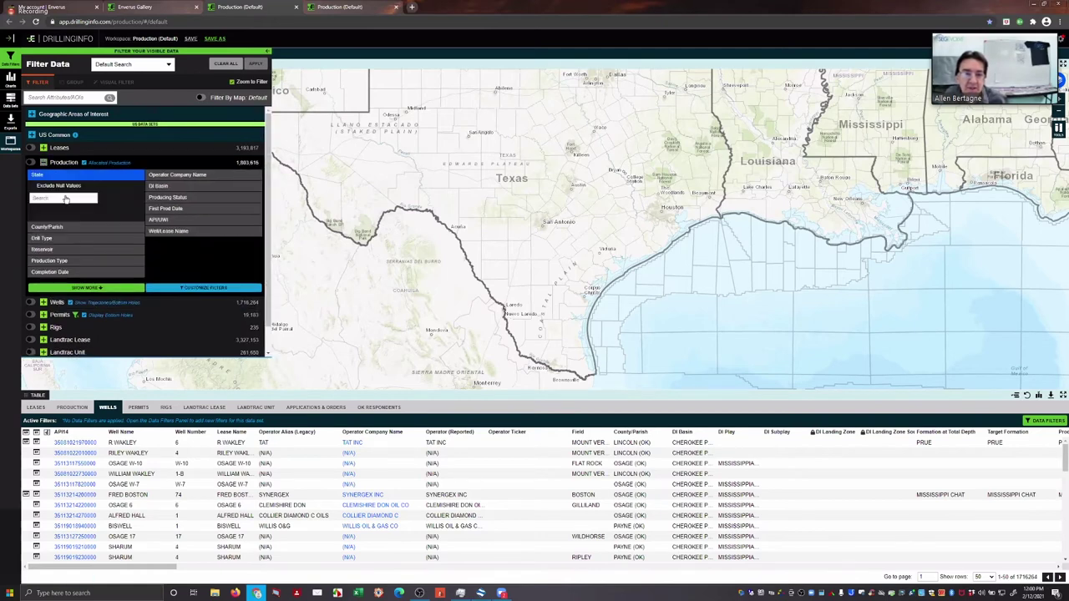
click(46, 212)
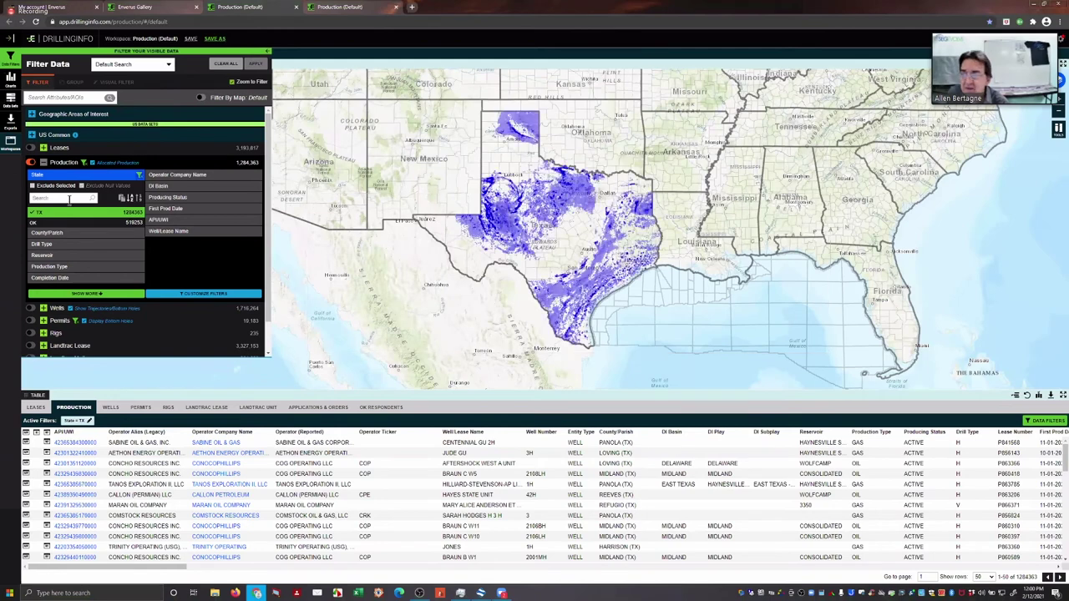
Step: Add a Field filter for STRATTON, found by searching 'stratton', and apply it
click(117, 214)
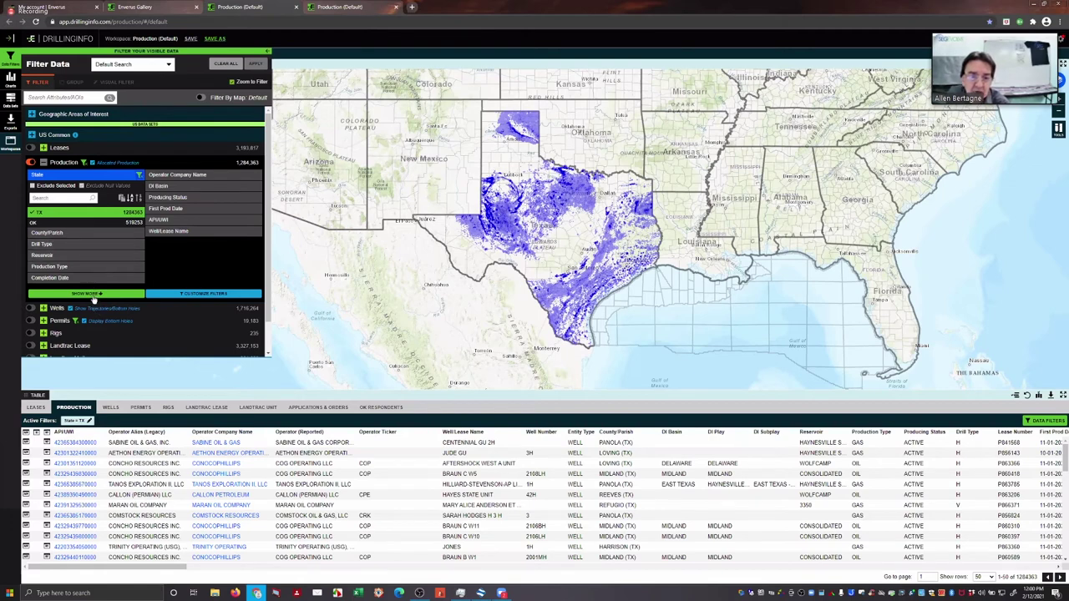
click(76, 292)
text(s)
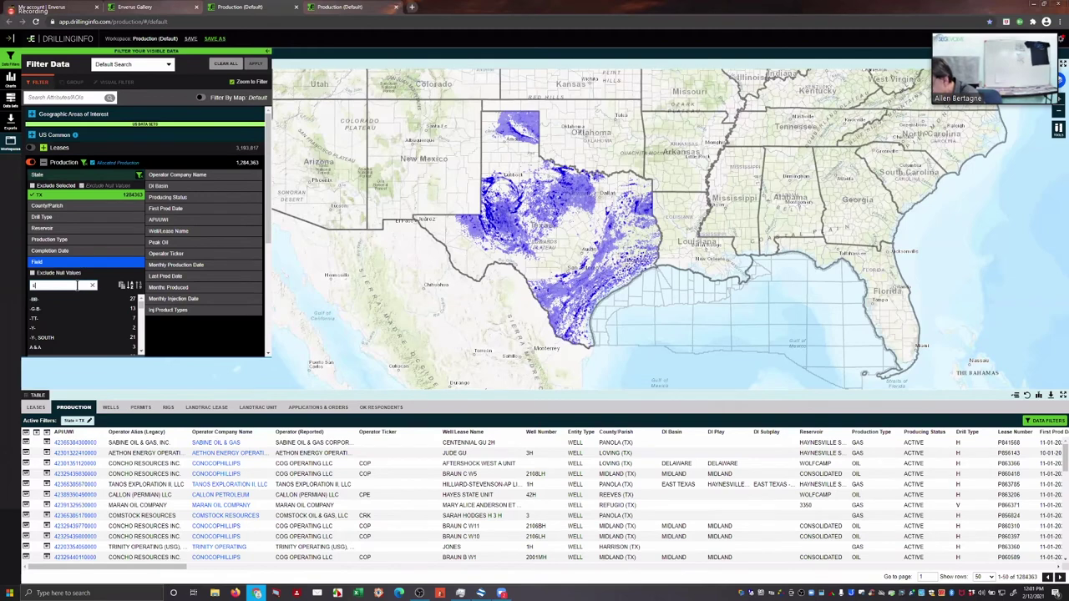
text(tratton)
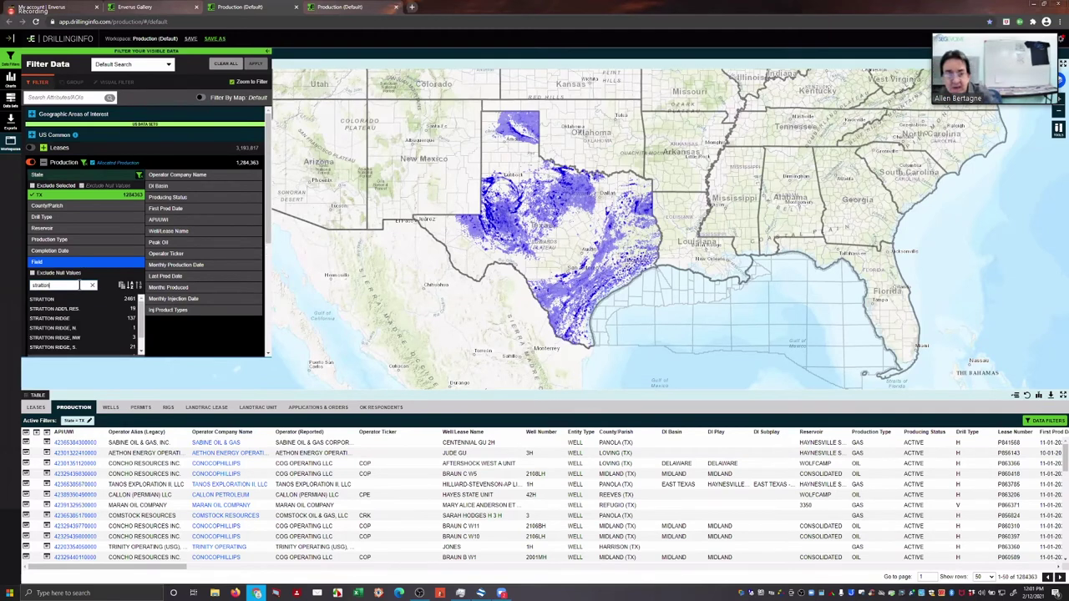
click(64, 299)
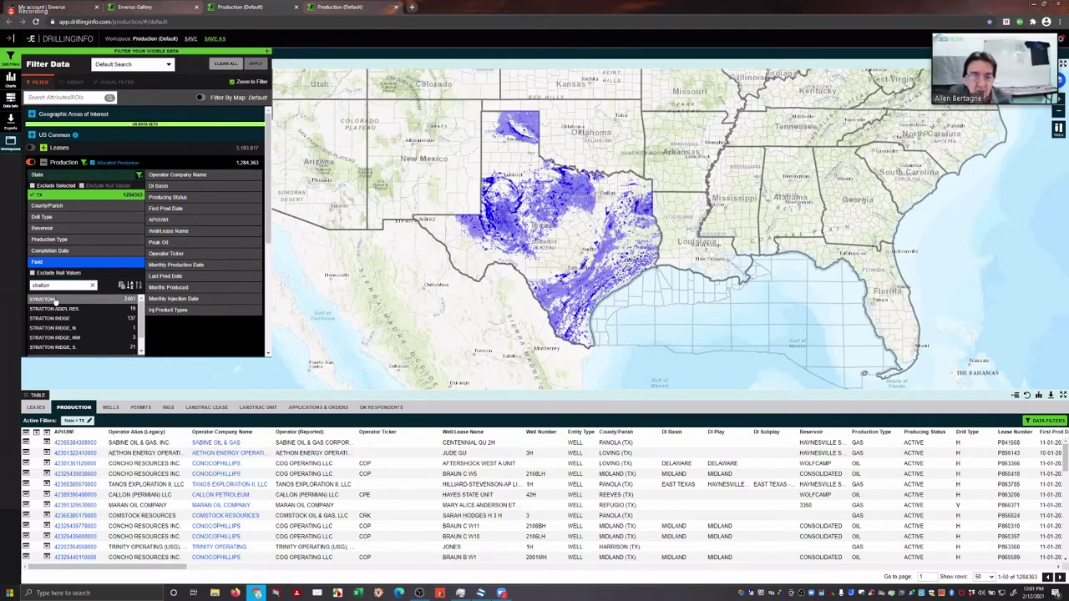
click(256, 66)
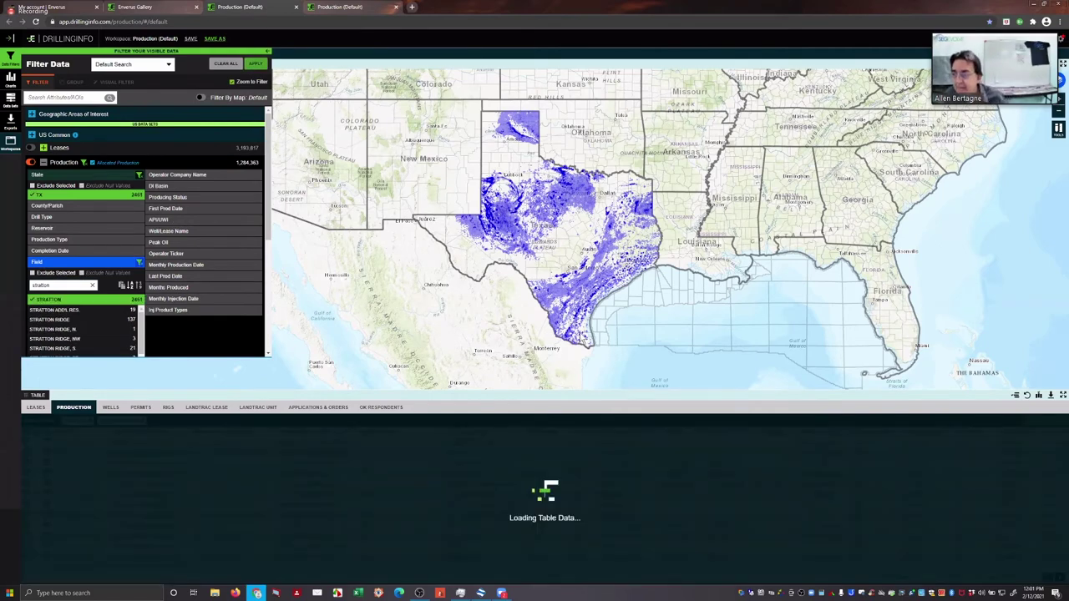
Step: Zoom the map onto the 2,461 STRATTON wells around Jim Wells, Nueces and Kleberg counties
scroll(558, 280, up, 1)
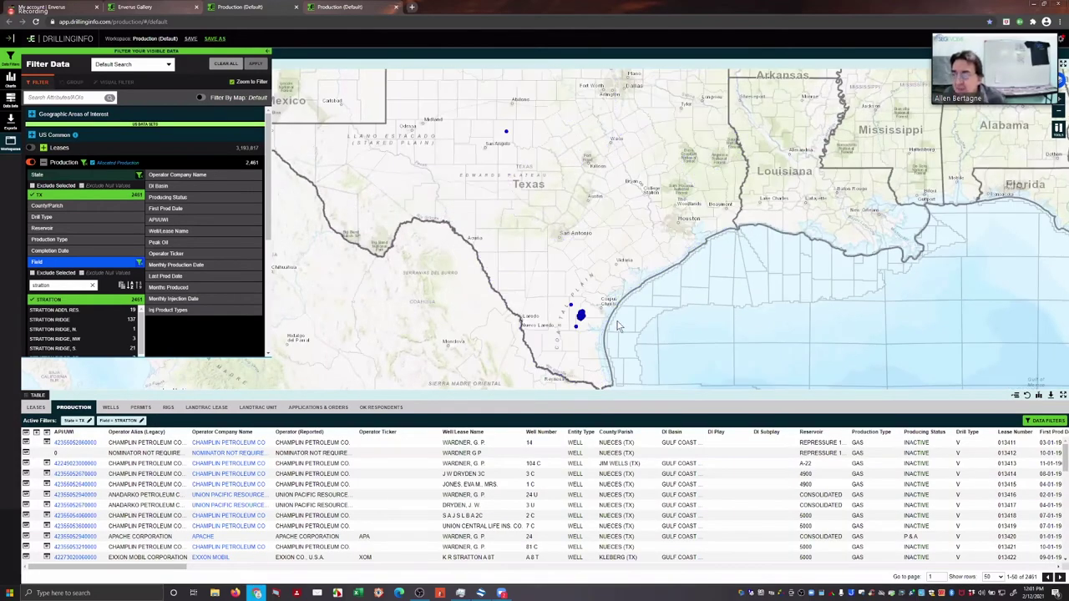
scroll(618, 326, up, 1)
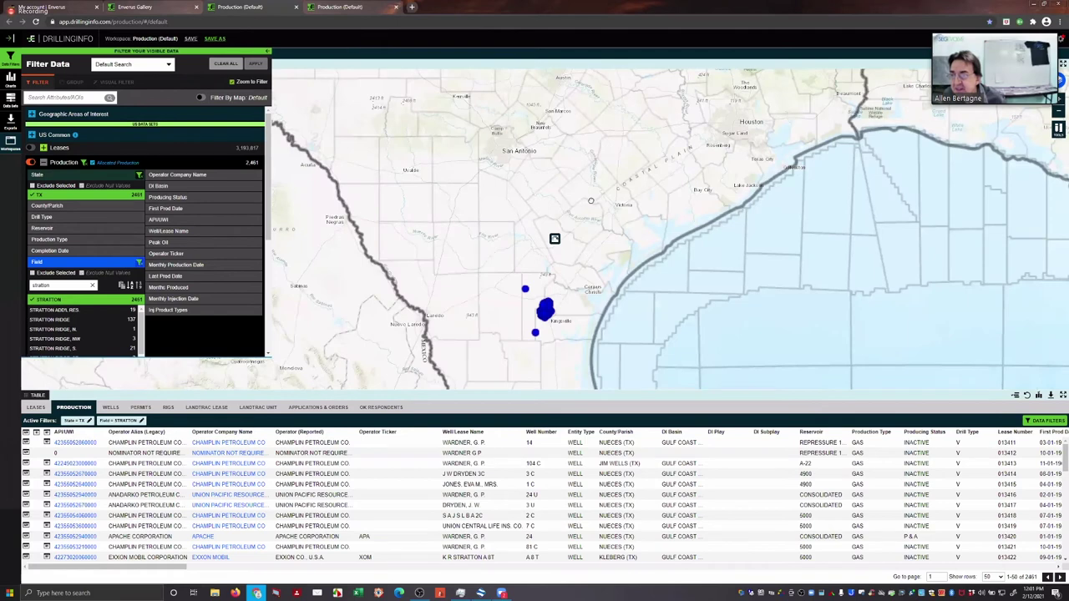
scroll(584, 272, up, 2)
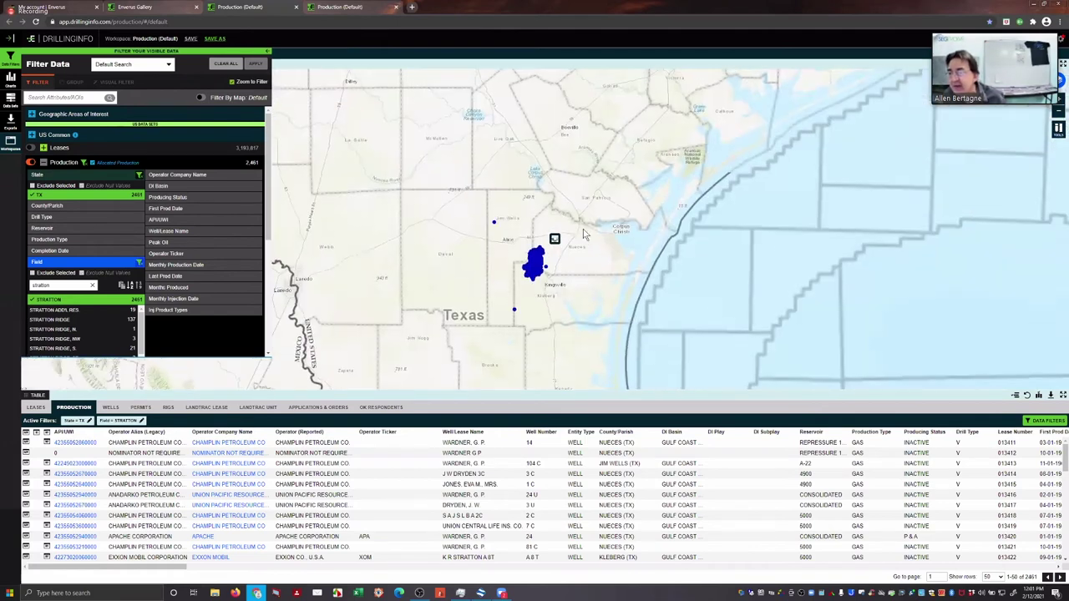
scroll(585, 235, up, 1)
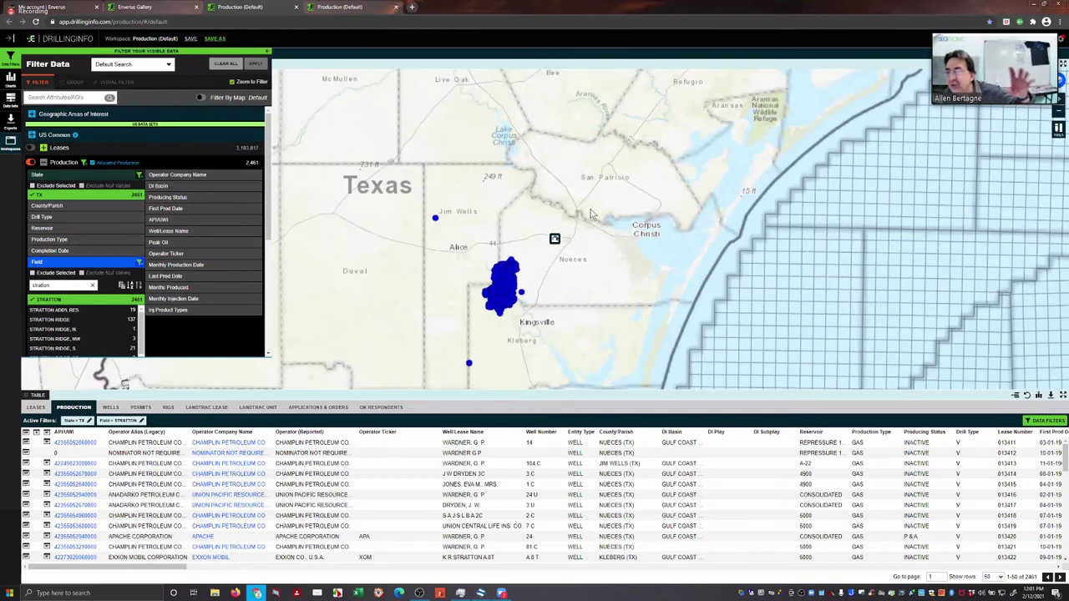
scroll(585, 221, up, 1)
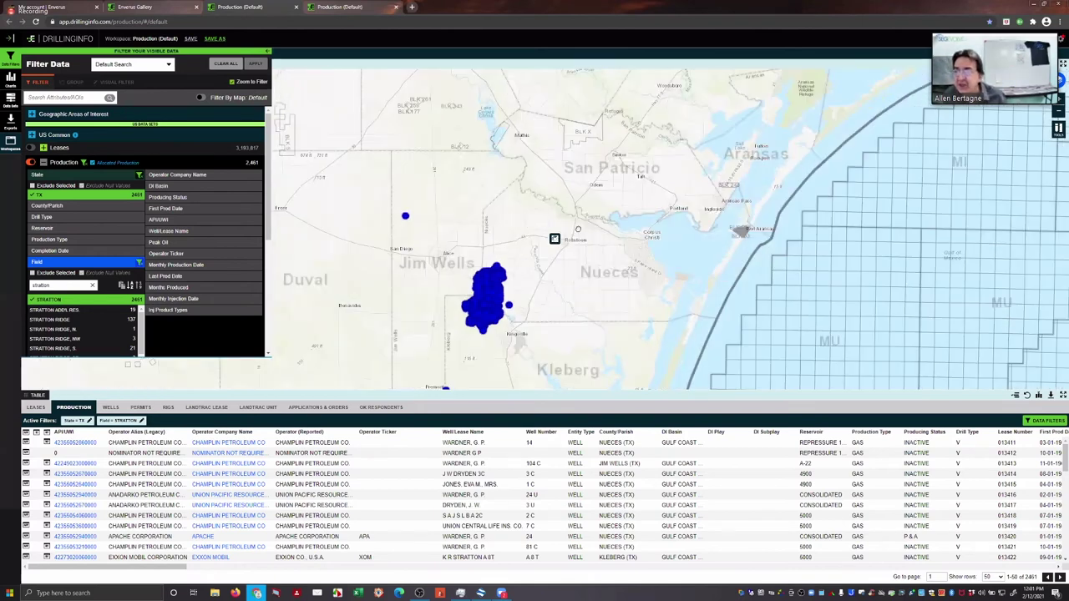
scroll(577, 229, up, 1)
scroll(633, 287, up, 1)
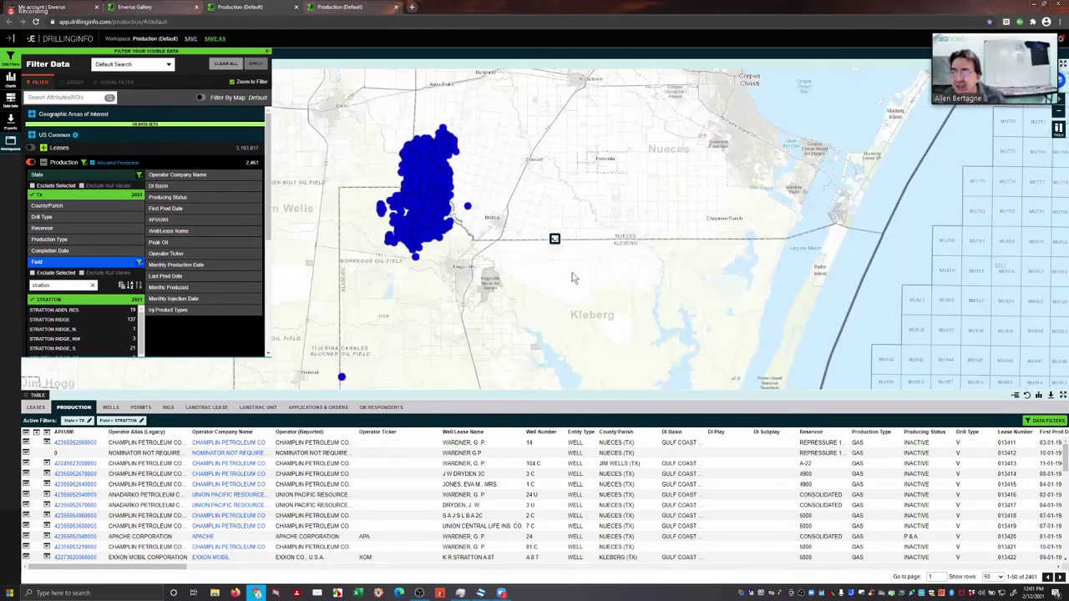
scroll(576, 279, up, 1)
scroll(612, 218, up, 1)
scroll(660, 241, down, 1)
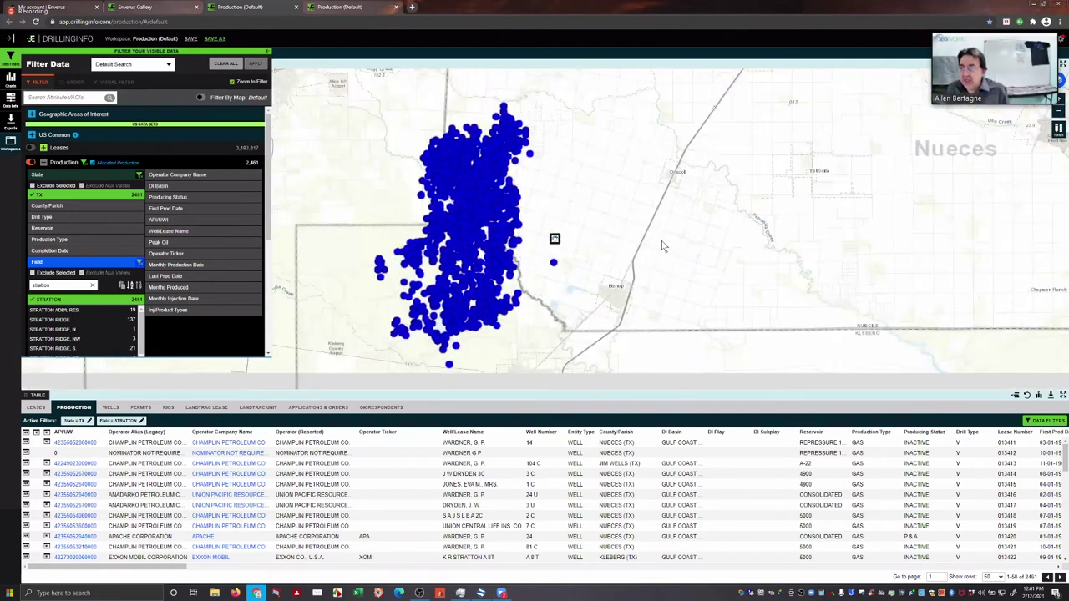
scroll(598, 221, down, 1)
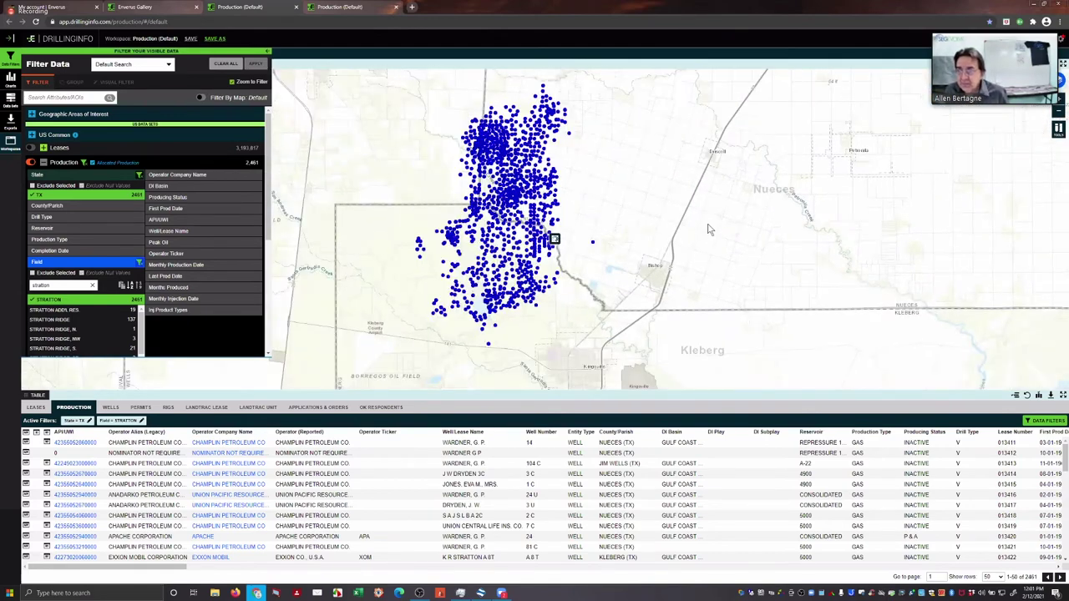
scroll(685, 219, up, 1)
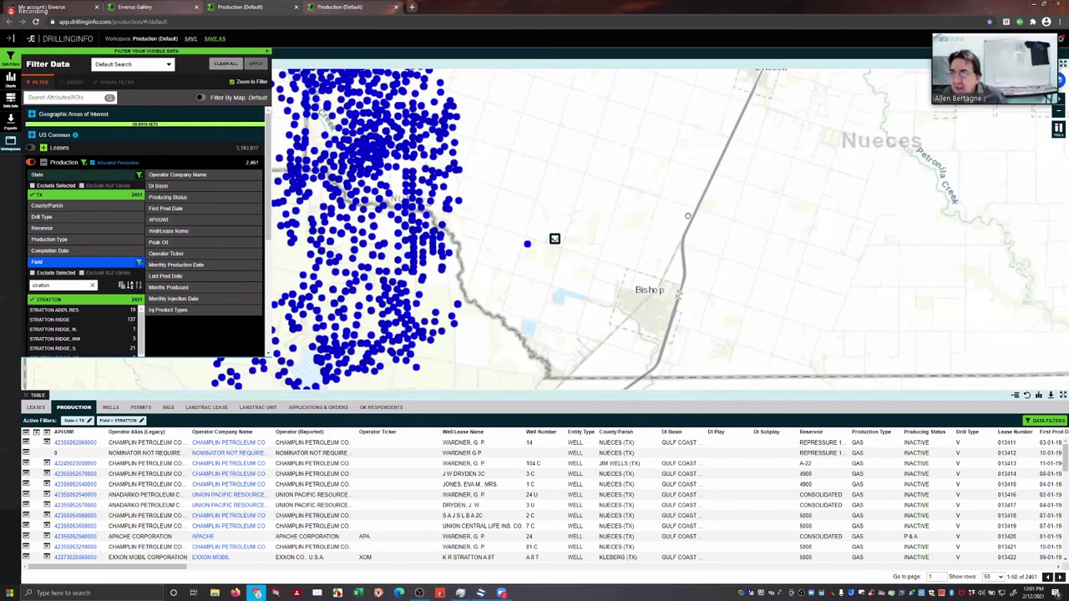
scroll(695, 210, down, 1)
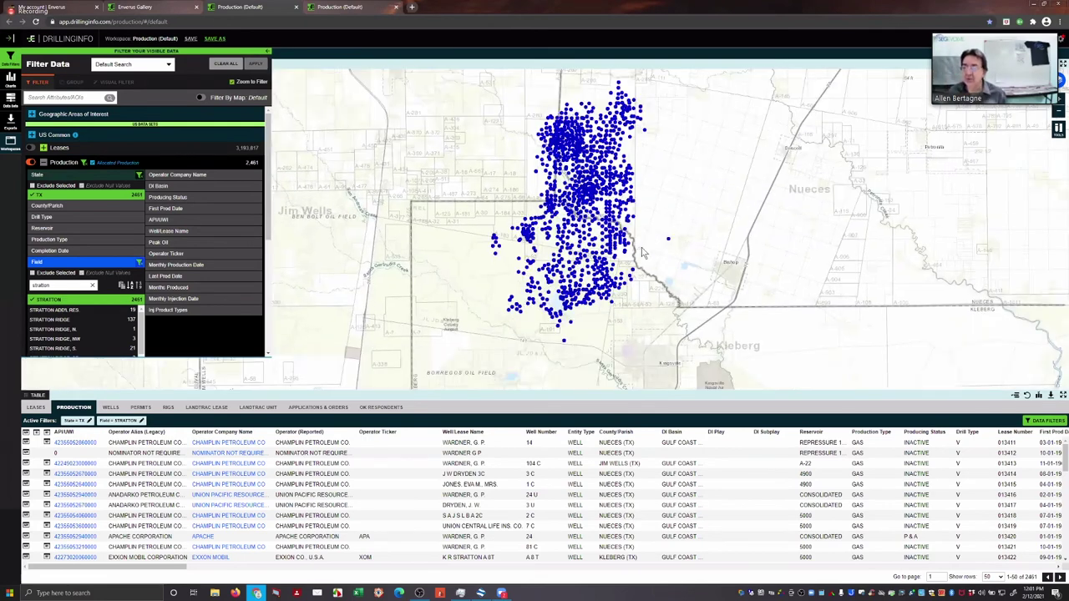
scroll(643, 252, up, 1)
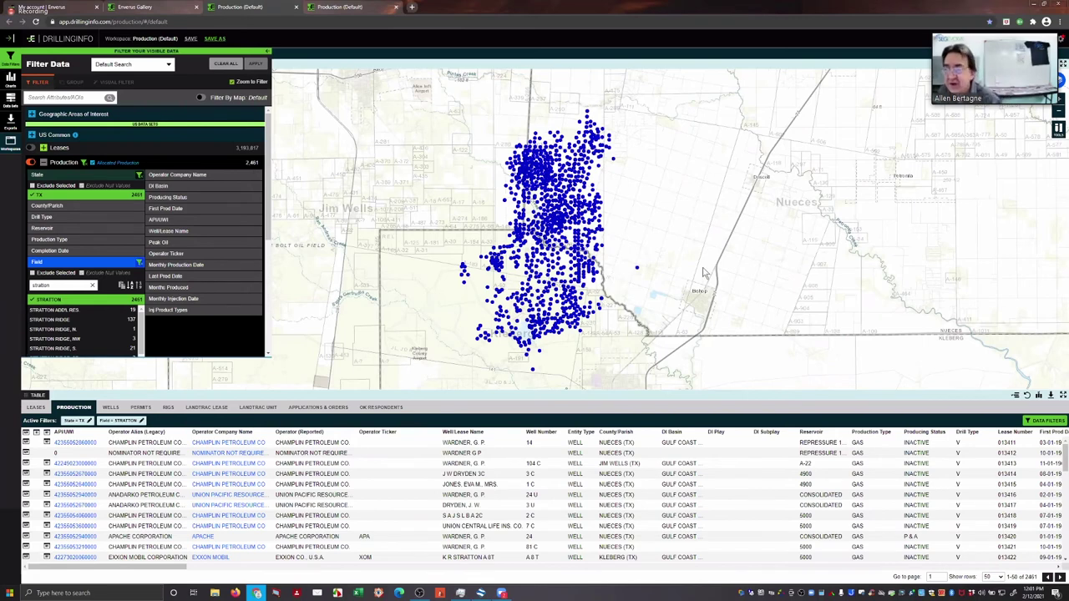
scroll(647, 259, down, 2)
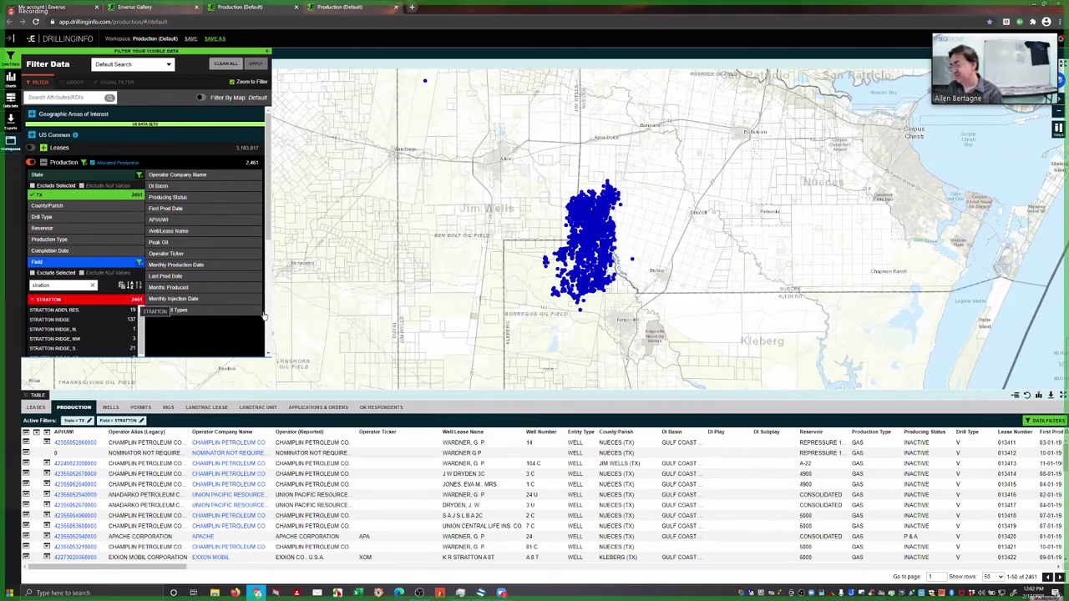
scroll(555, 239, up, 2)
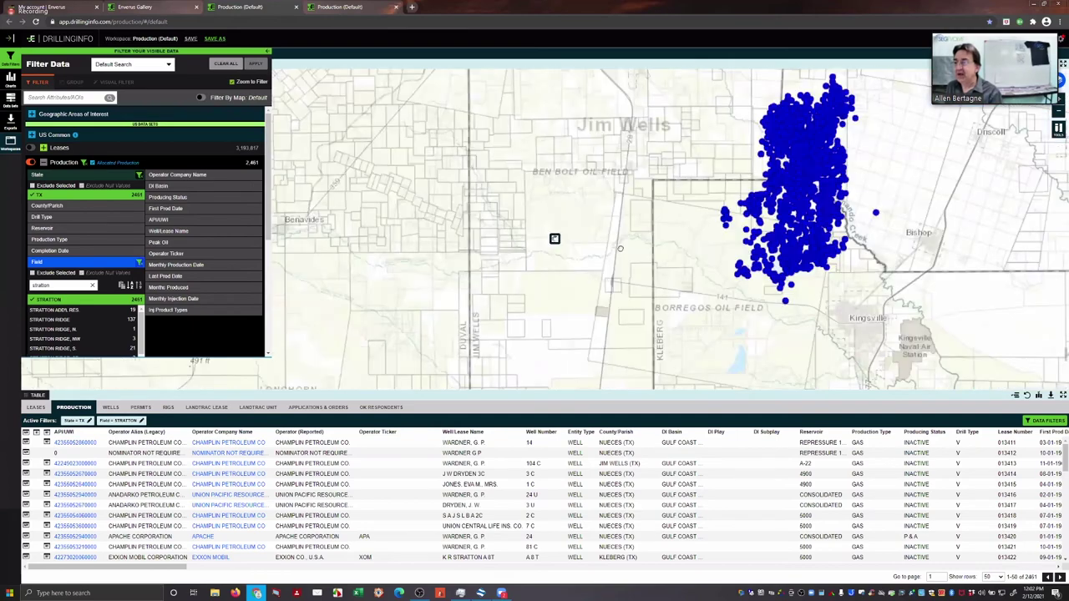
scroll(451, 304, up, 1)
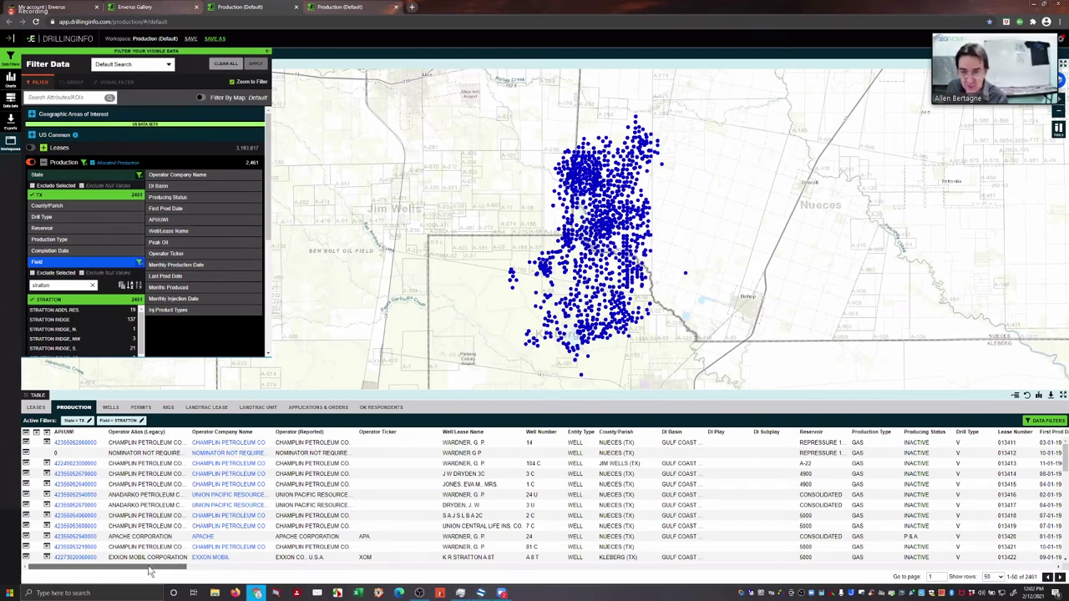
drag(148, 571, 152, 571)
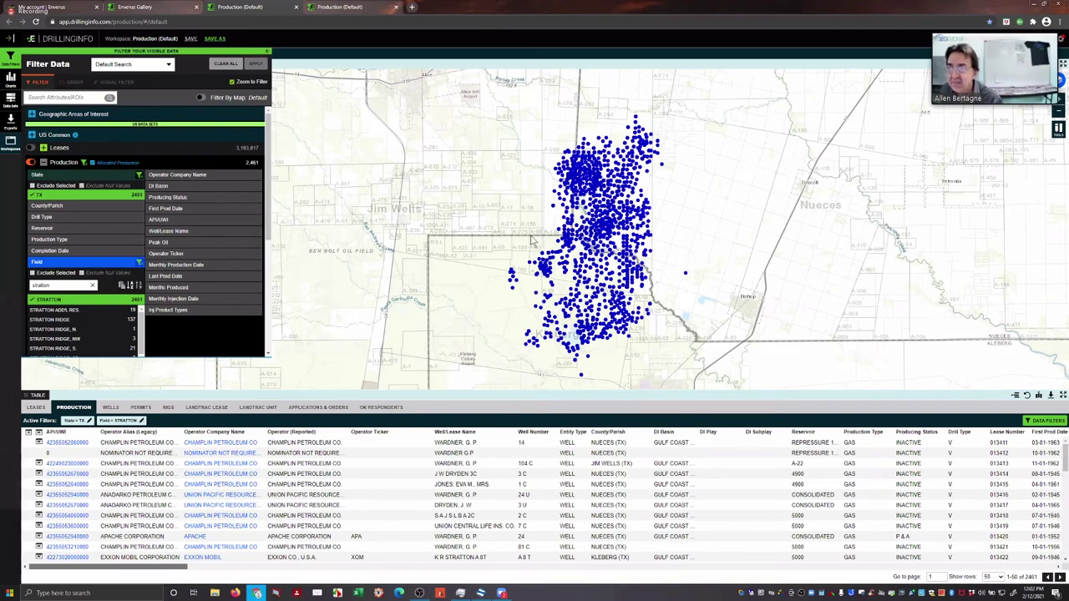
scroll(534, 242, up, 2)
Step: Open well 14's Well Card and show its Wellbores details: REPRESSURE 1500, 5,616 ft depth
click(562, 227)
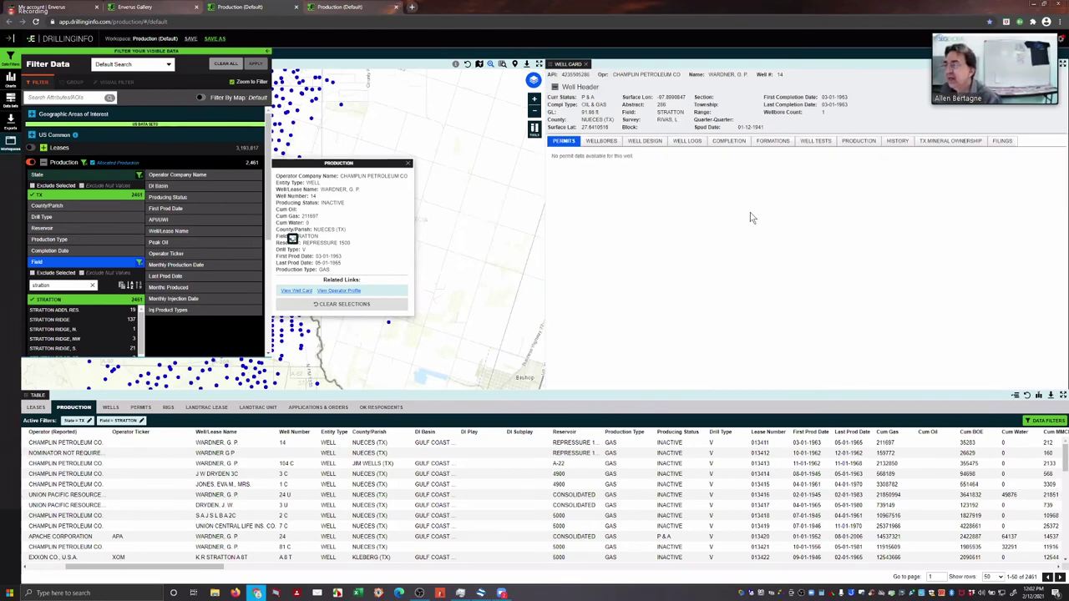
click(603, 142)
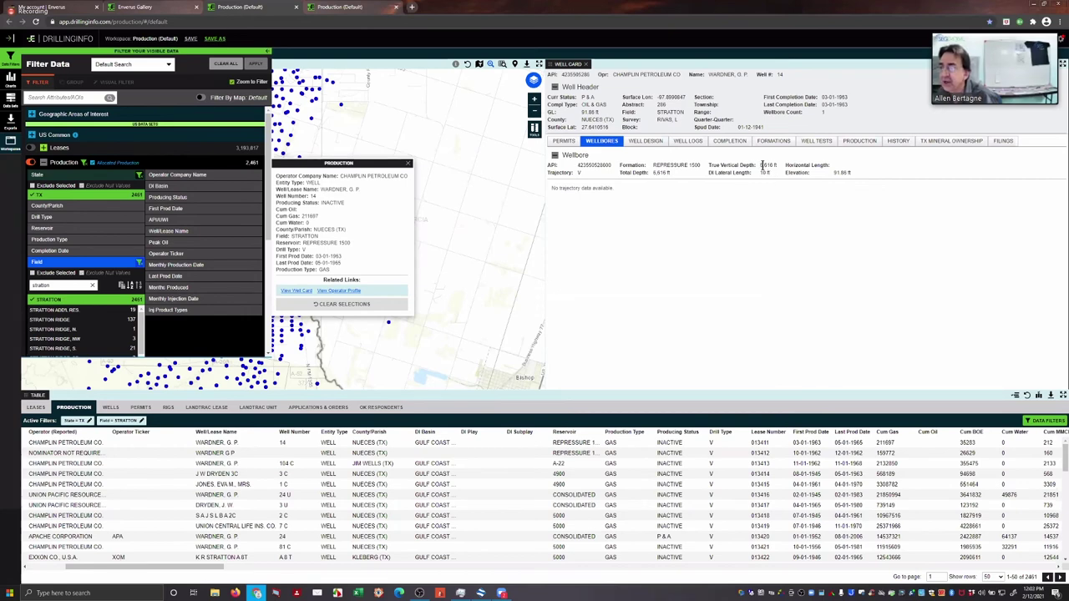
Step: Step through Well Logs and Completion to the Production tab's 1963–1965 monthly gas chart
click(693, 144)
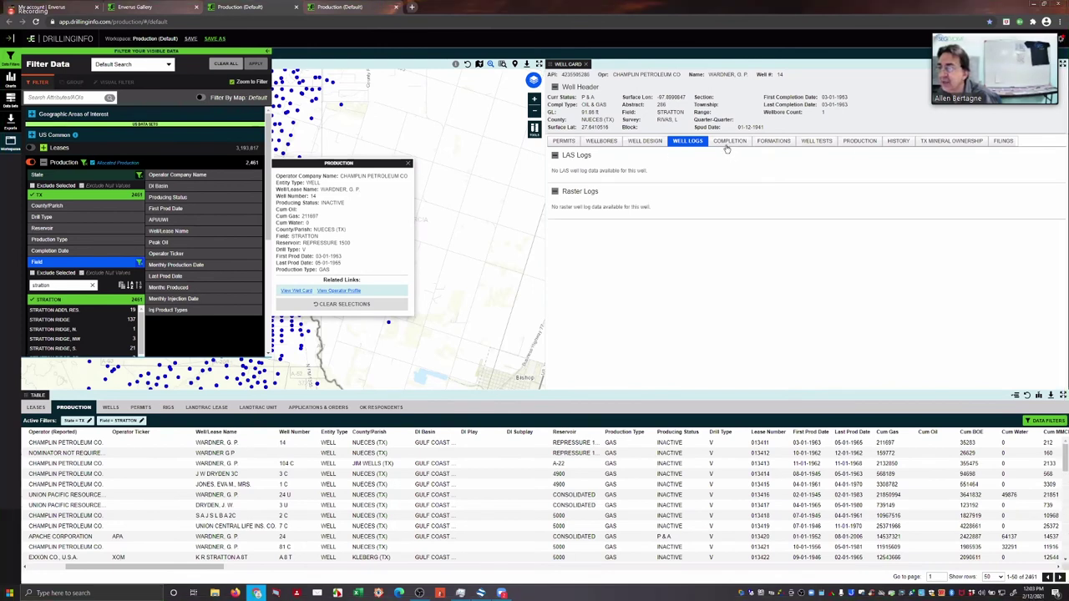
click(729, 140)
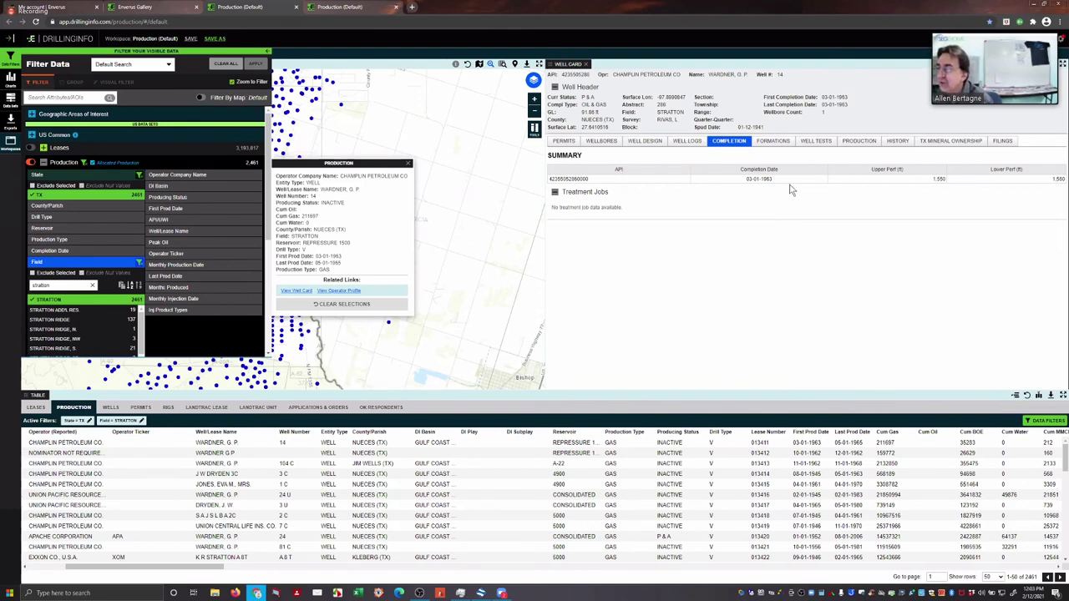
click(858, 141)
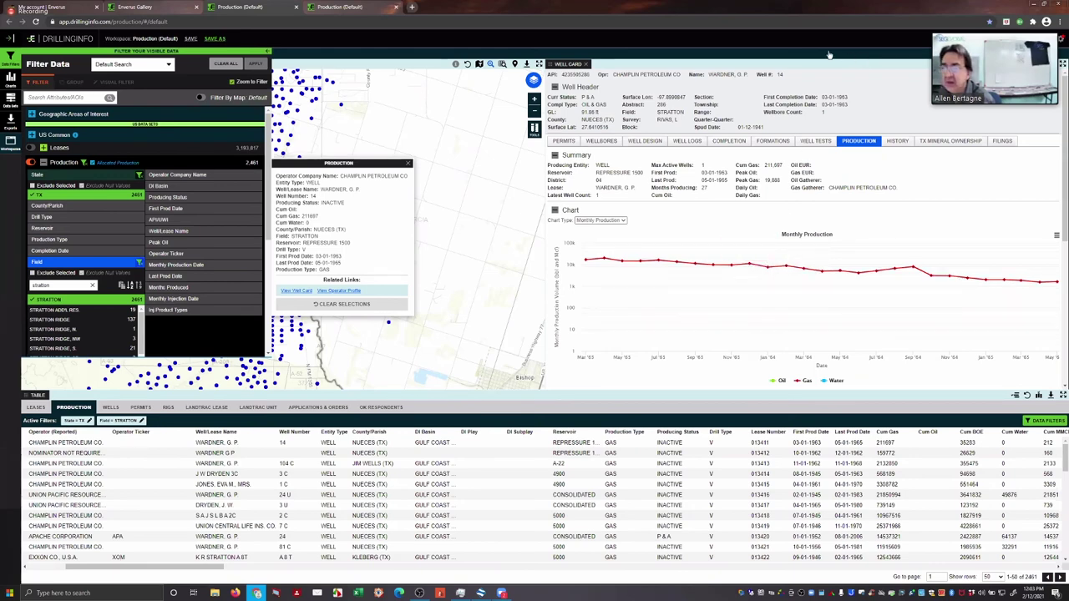
mouse_move(755, 249)
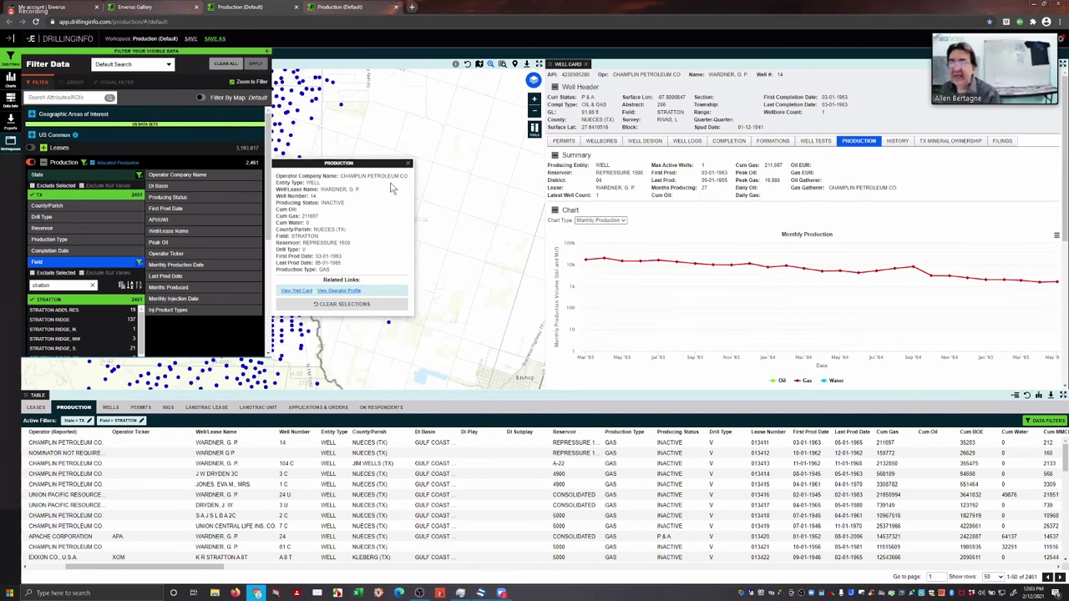
Step: Close well 14's production popup and re-zoom the map onto the STRATTON well cluster
click(446, 210)
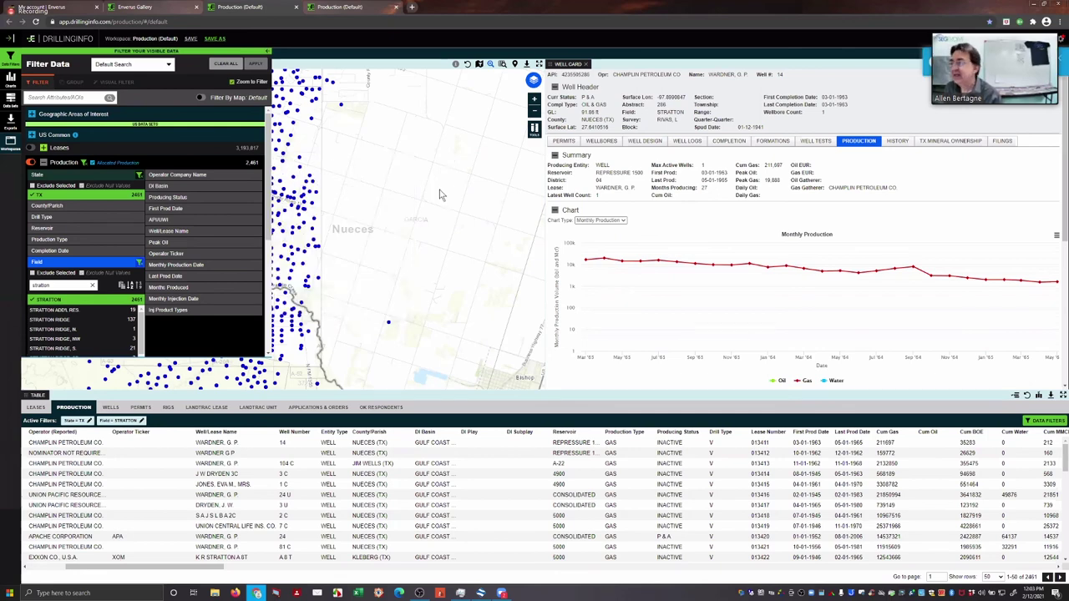
scroll(440, 206, up, 3)
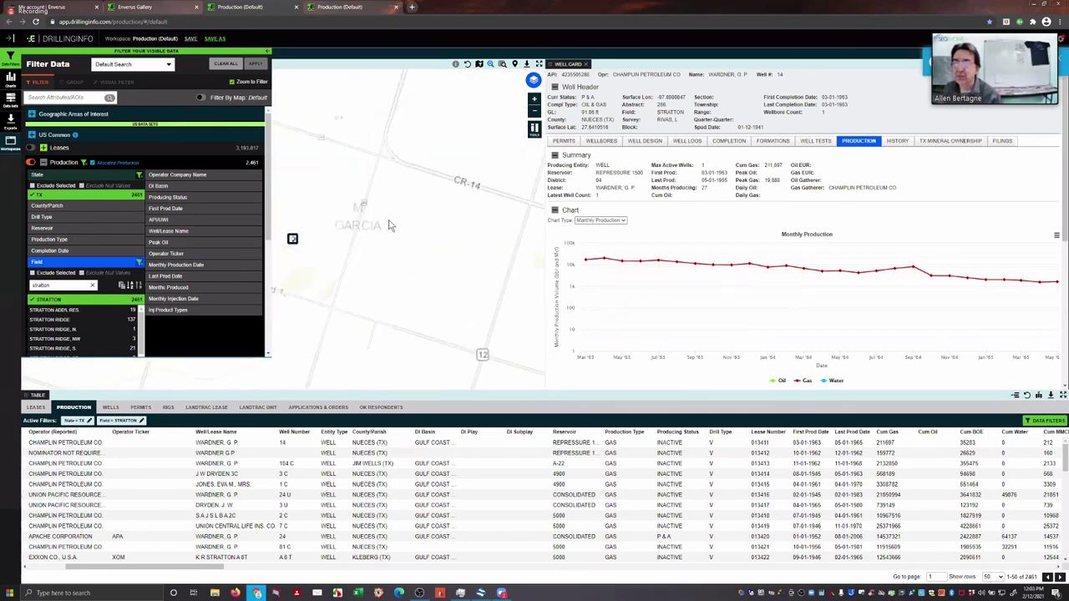
scroll(409, 206, up, 1)
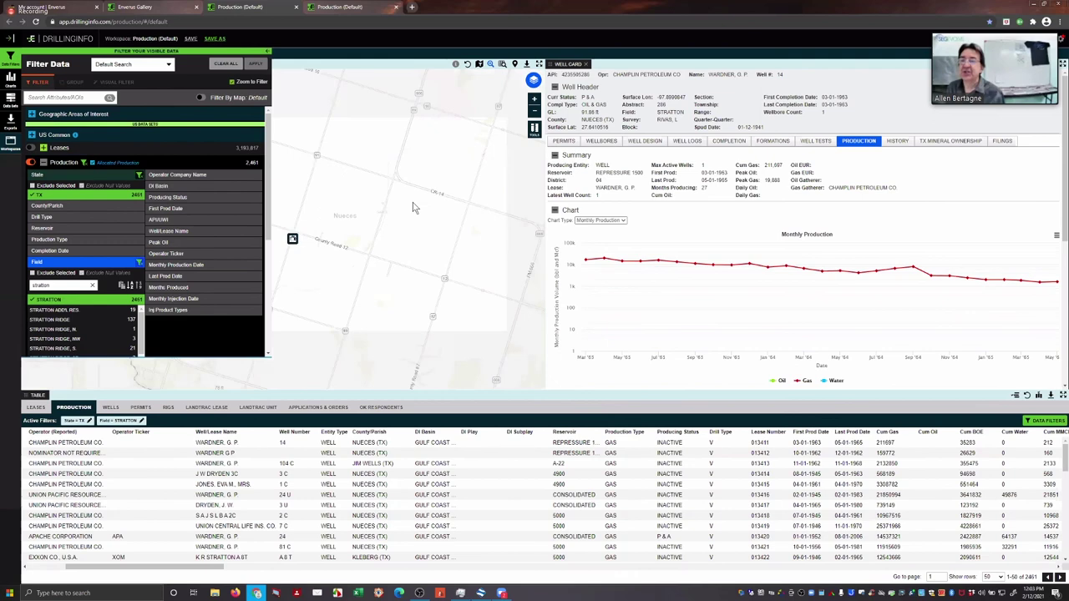
scroll(429, 226, up, 1)
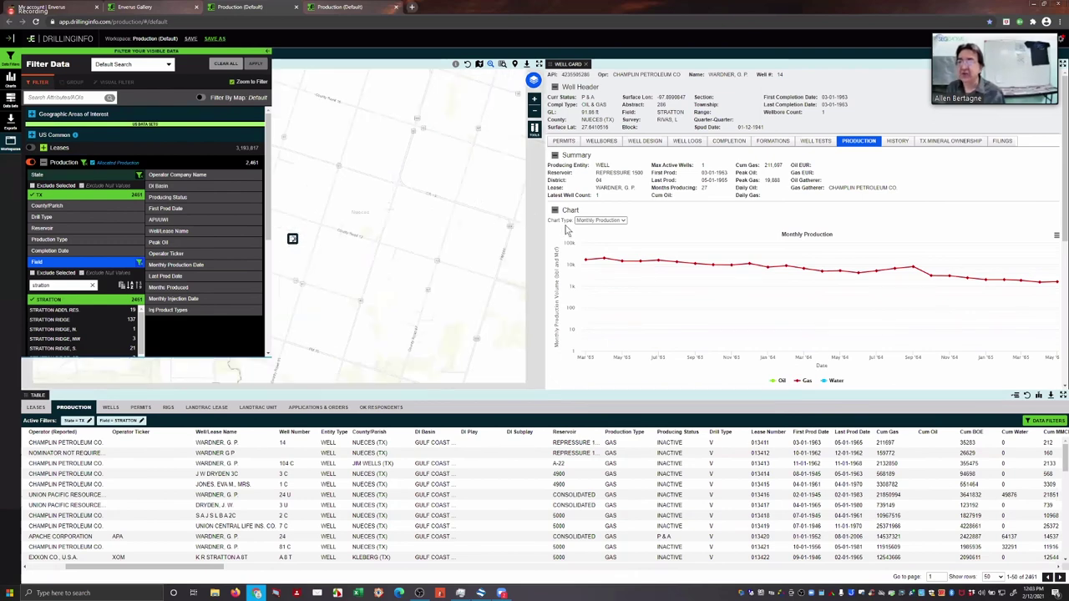
scroll(443, 231, down, 3)
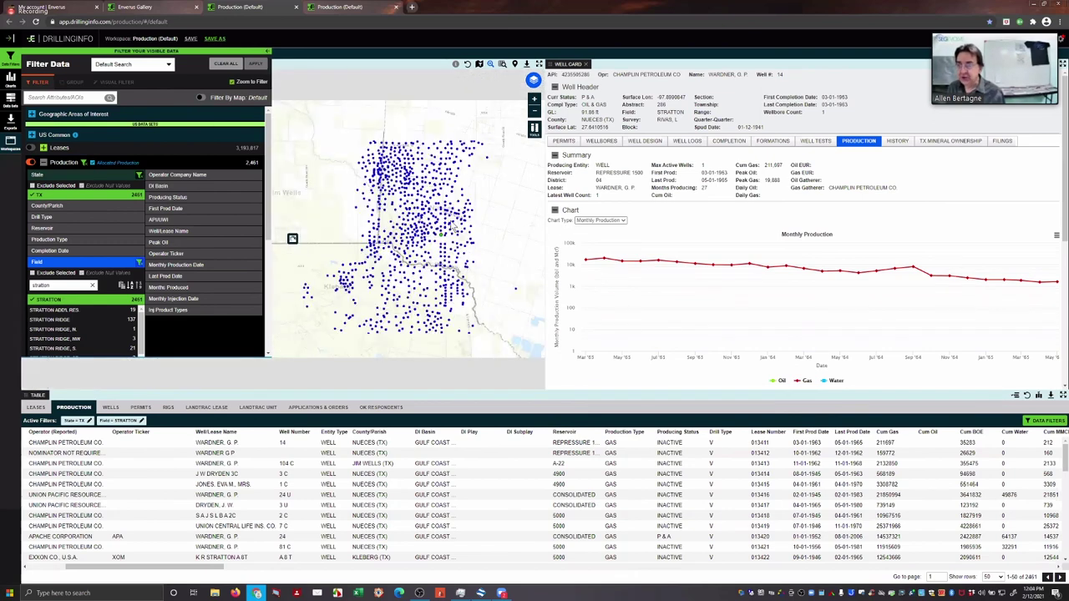
scroll(451, 226, up, 2)
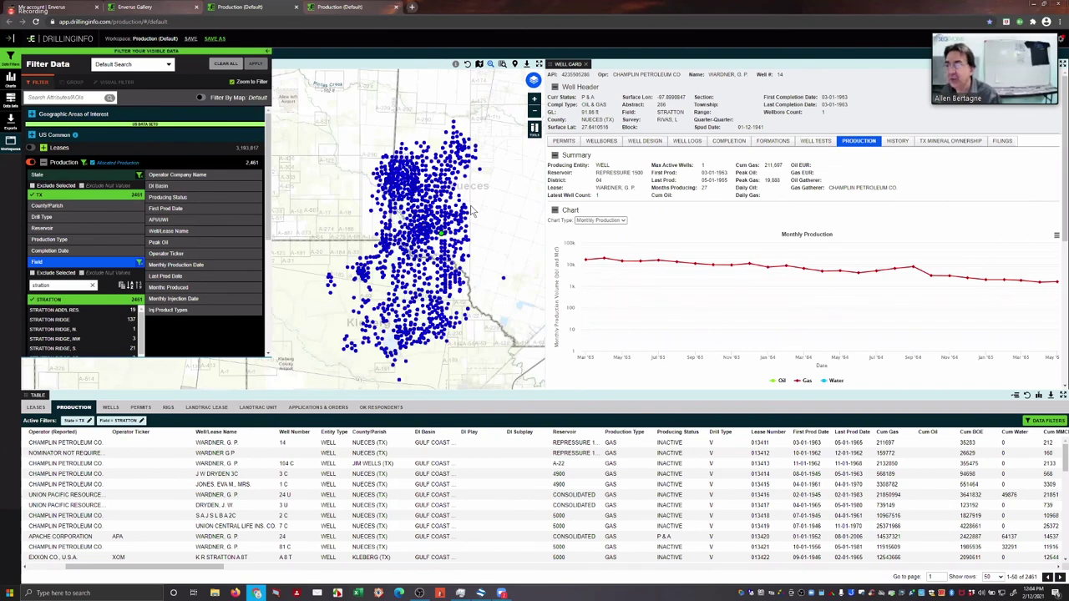